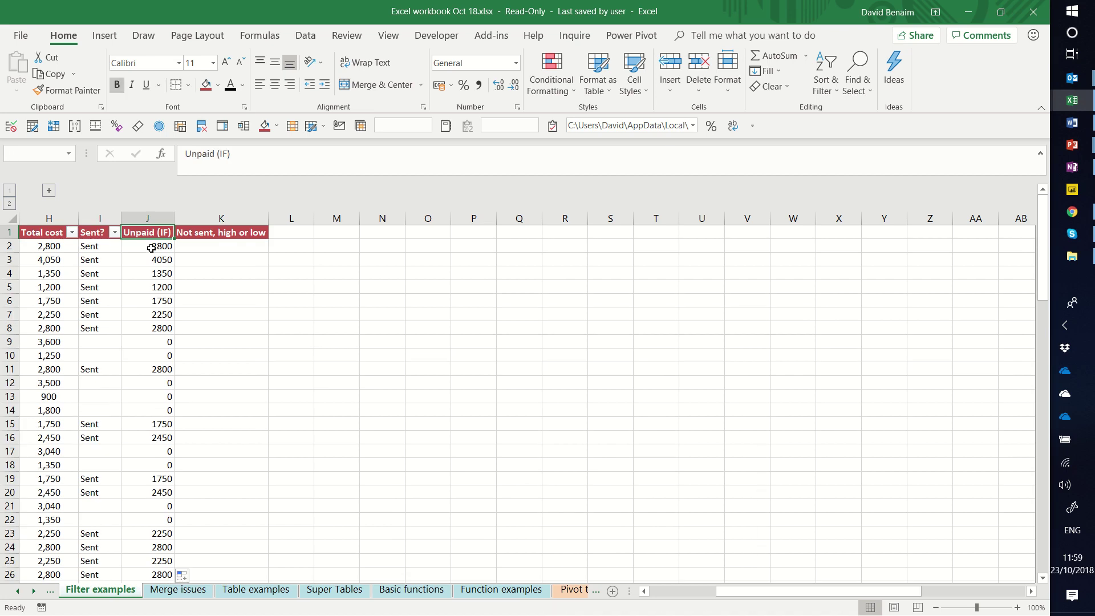
Inspect the Unpaid (IF) formulas and how row 2's Total cost is calculated
click(351, 264)
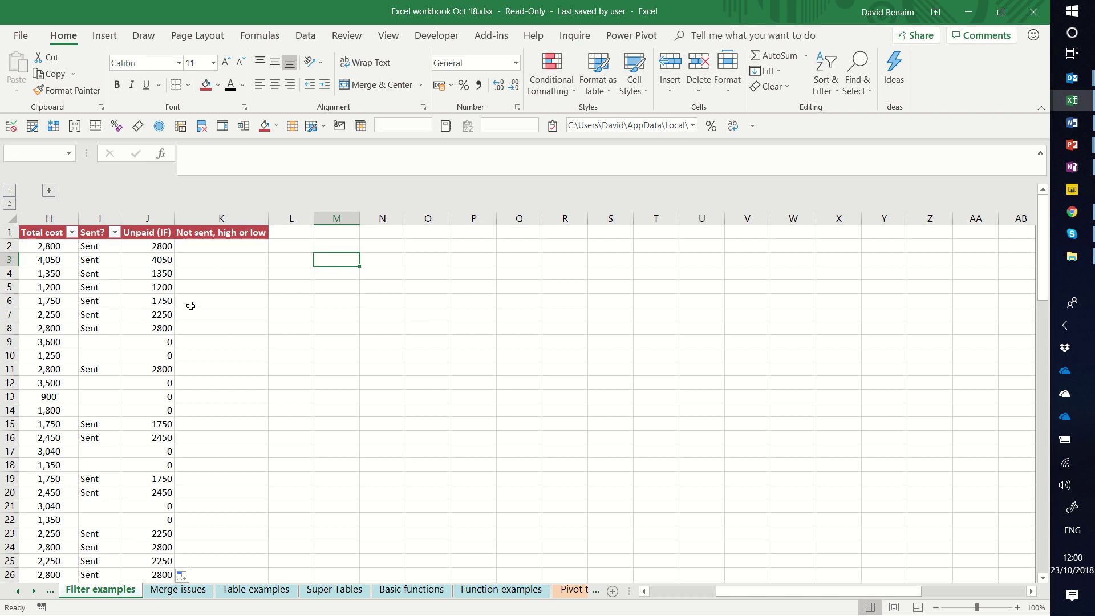
click(137, 340)
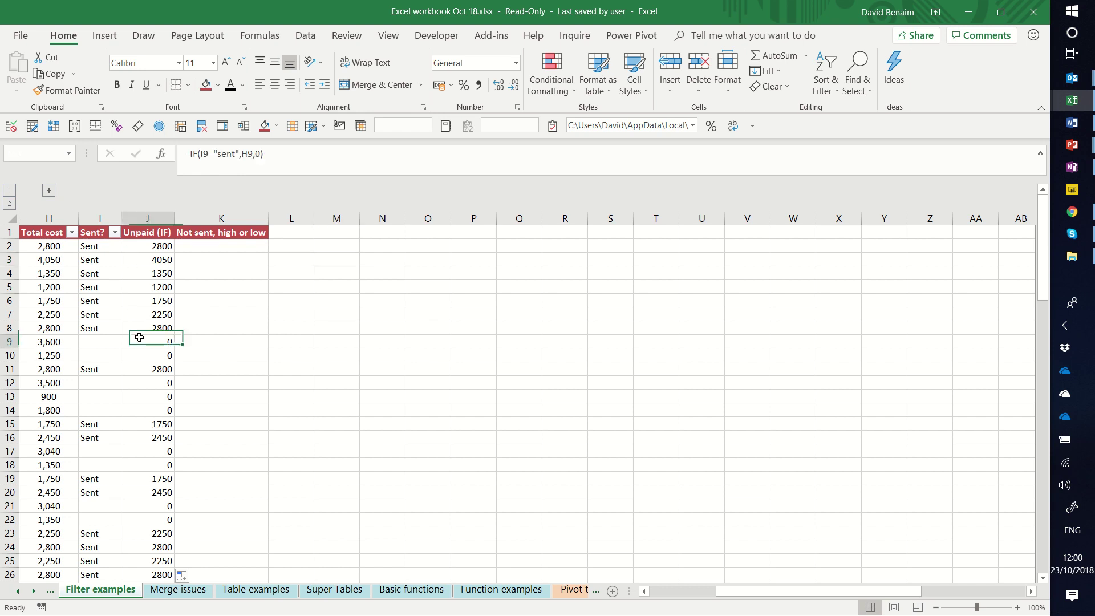
click(146, 356)
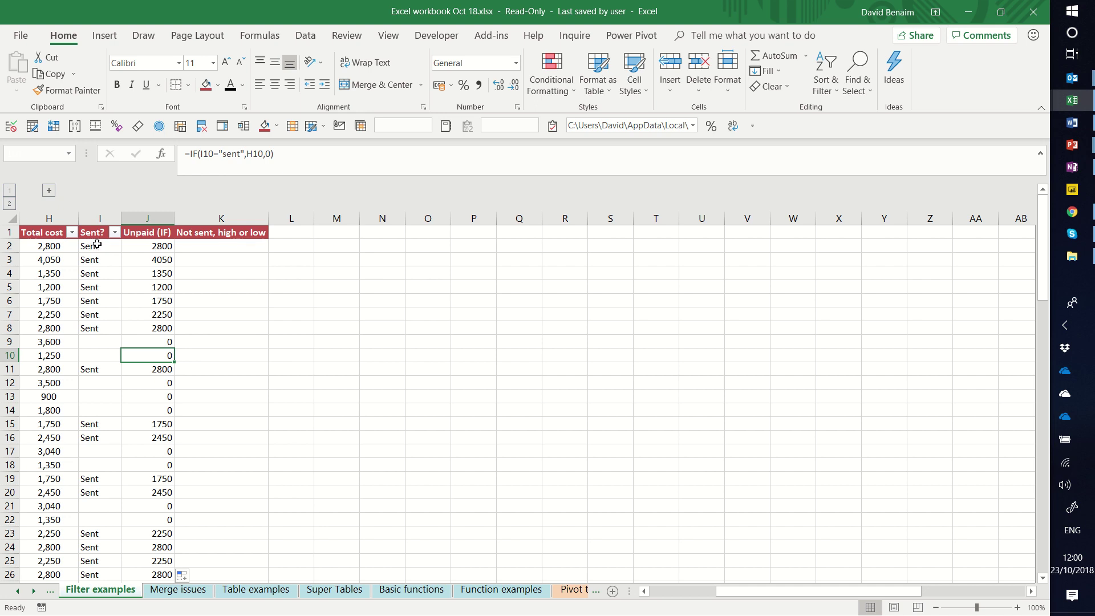
click(141, 245)
click(41, 246)
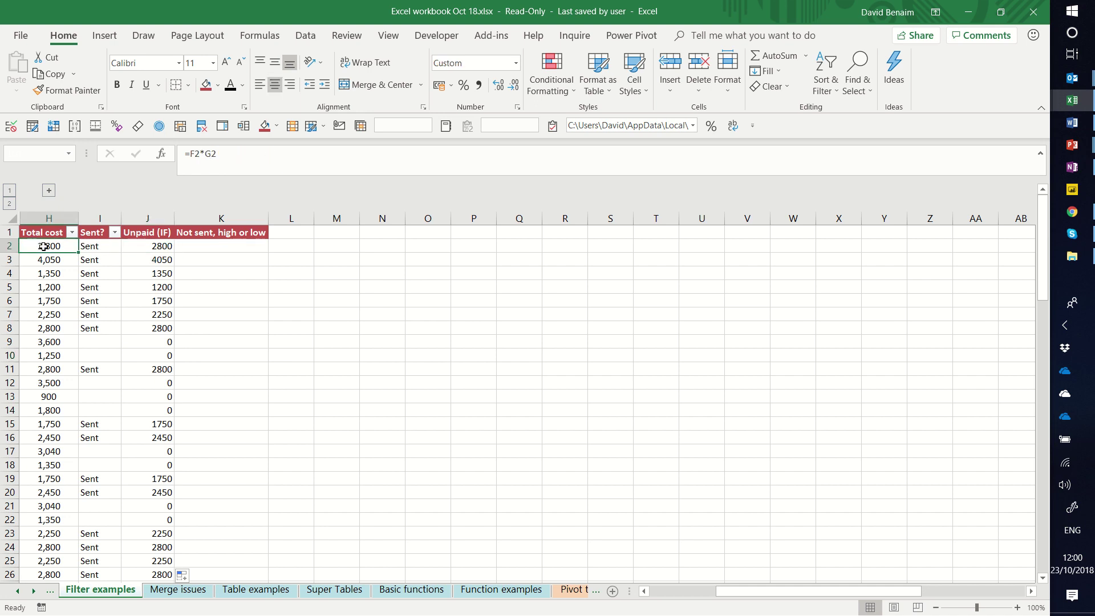
click(86, 341)
click(91, 356)
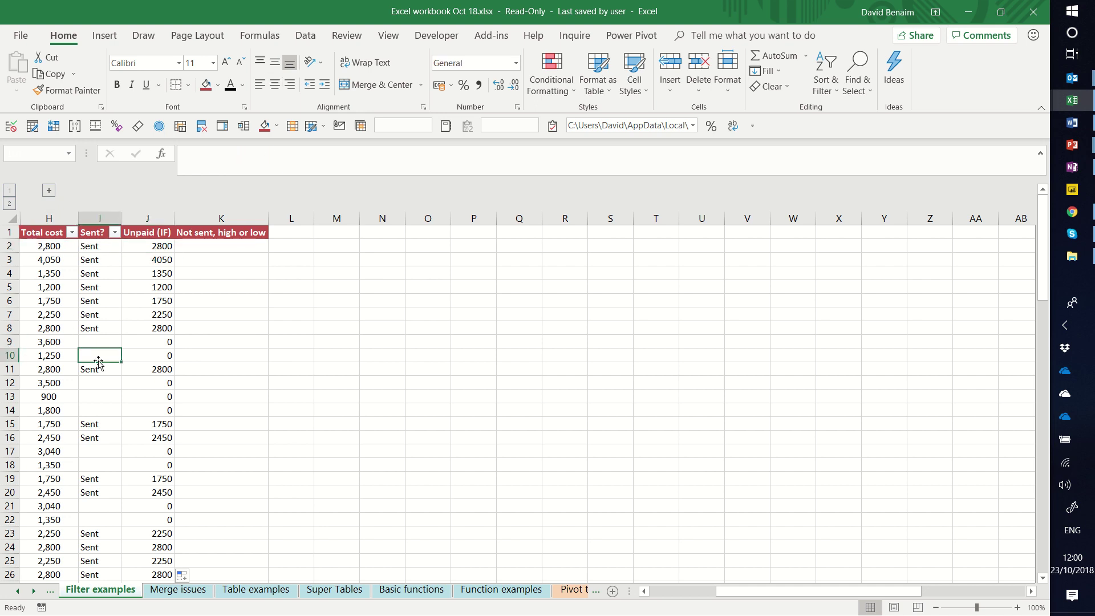
click(139, 343)
Enter Sent in I10 to mark row 10 as sent
click(108, 354)
click(108, 346)
click(108, 358)
text(Sent)
key(Return)
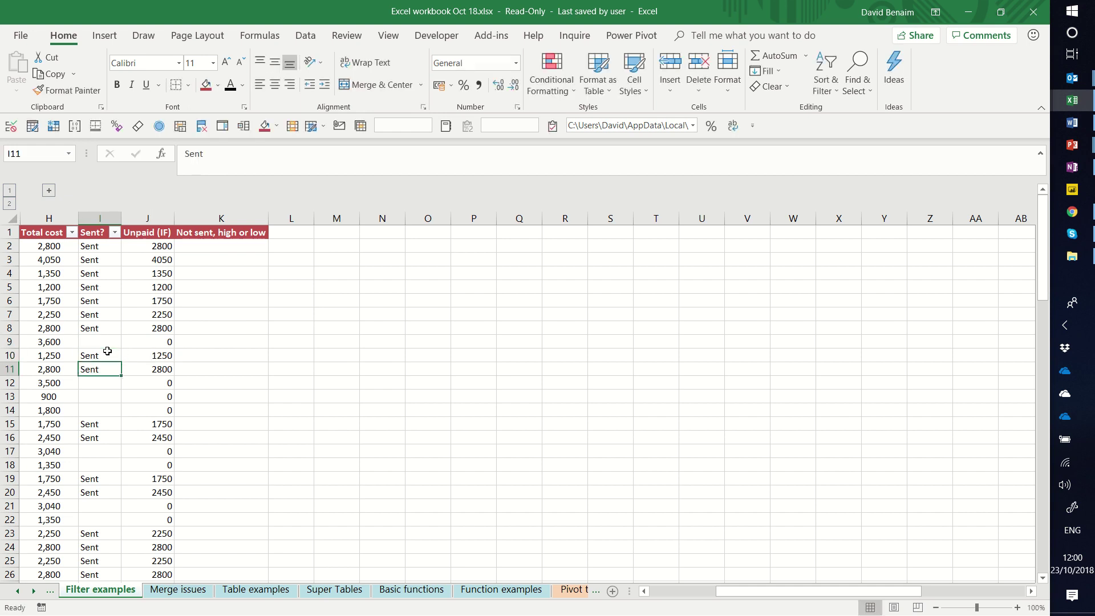
Check the Unpaid (IF) formulas for rows 10 and 3, ending at empty cell L1
key(Up)
key(Right)
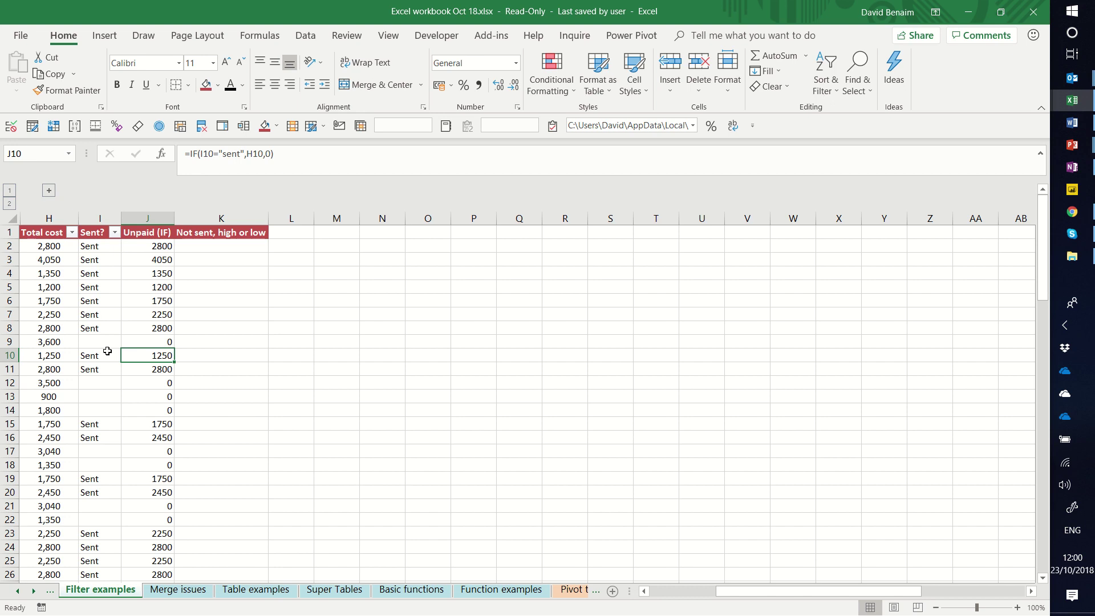
click(152, 258)
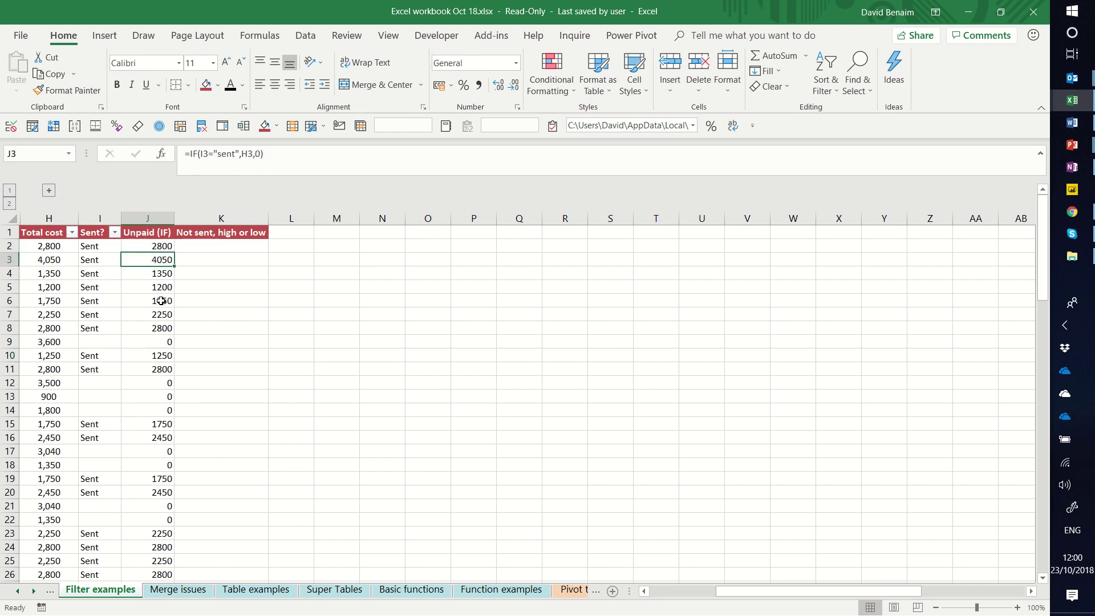
key(Up)
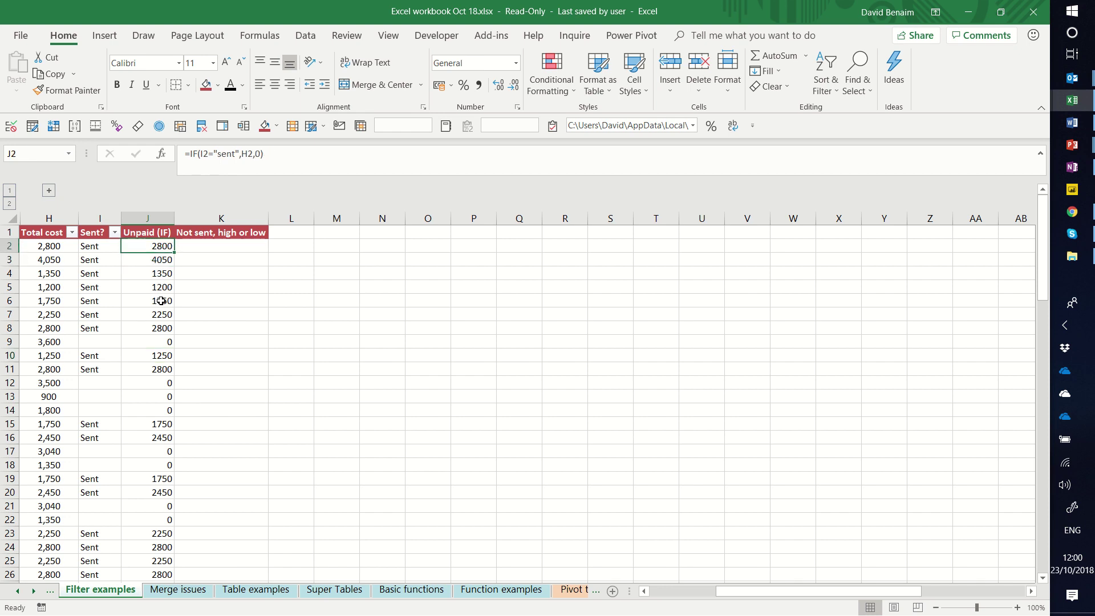
key(Right)
key(Right)
key(Up)
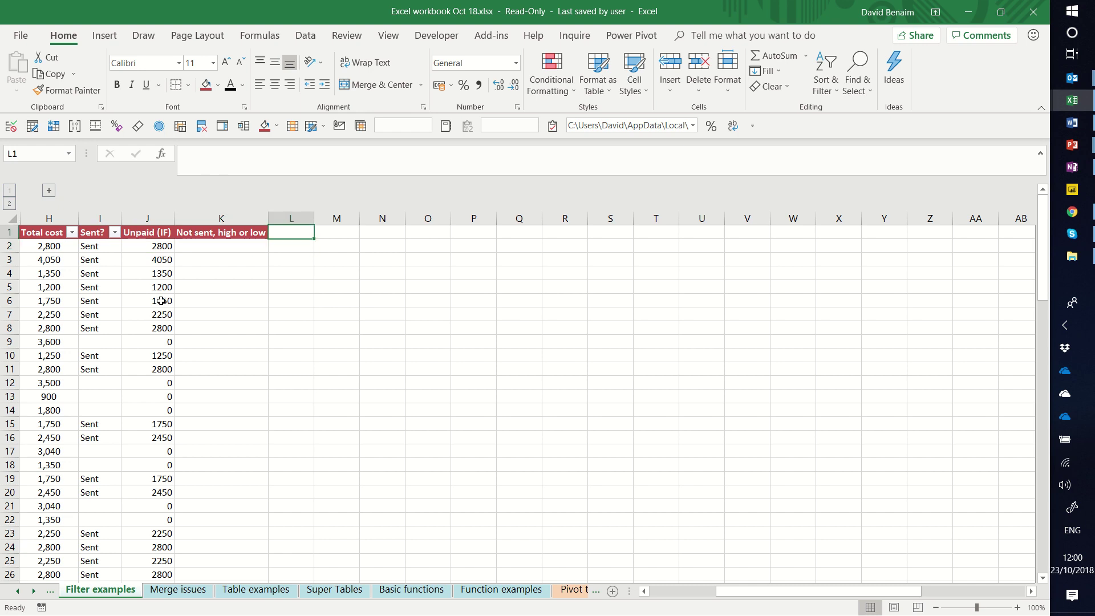
Add the header 'Unpaid again' in L1 and autofit column L
key(Left)
key(Right)
text(Unpaid again)
key(Return)
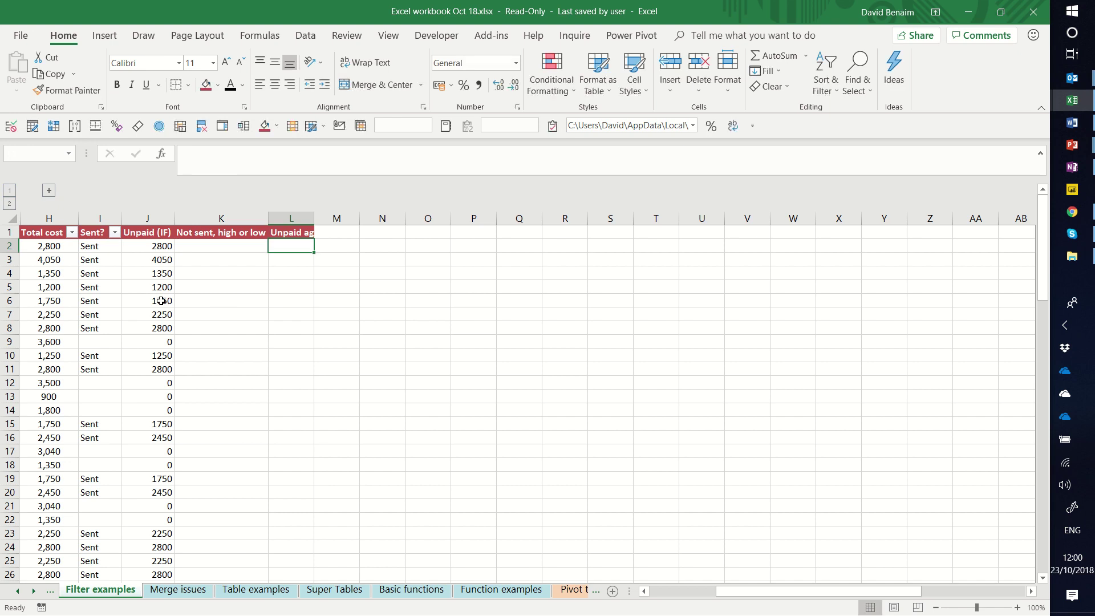
key(Up)
key(alt+h)
key(o)
key(i)
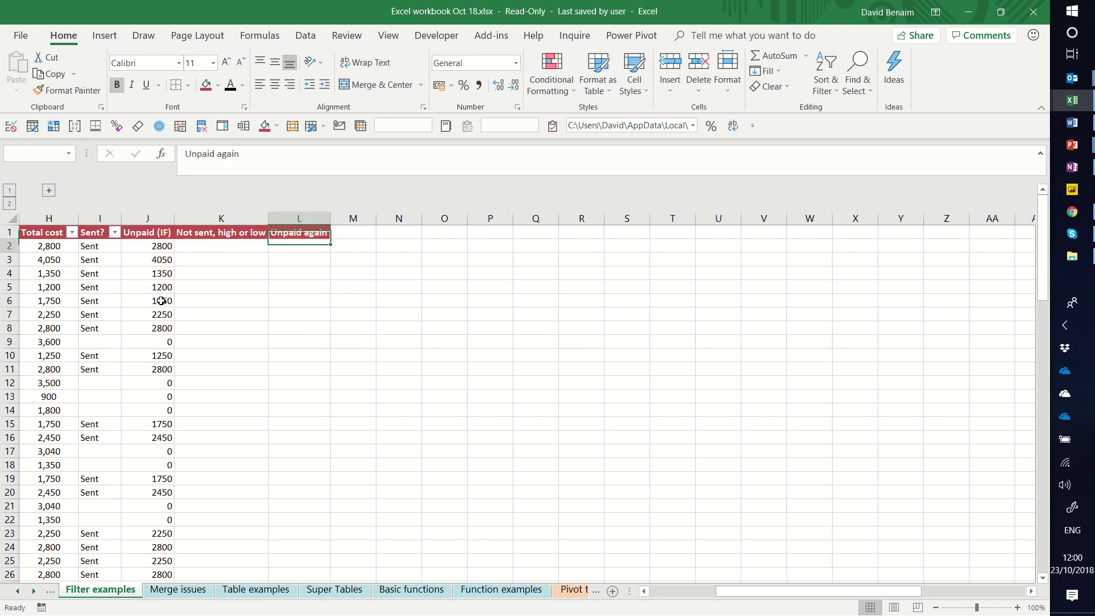
Enter =IF(I2="sent",H2,0) in L2, which returns 2800
key(Down)
text(=IF()
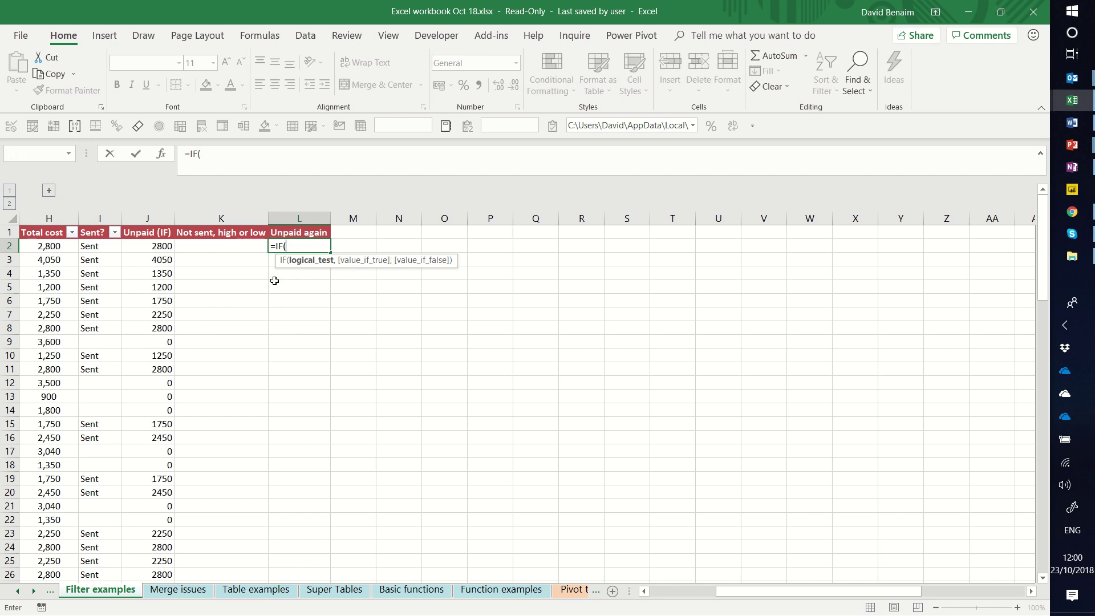
click(118, 249)
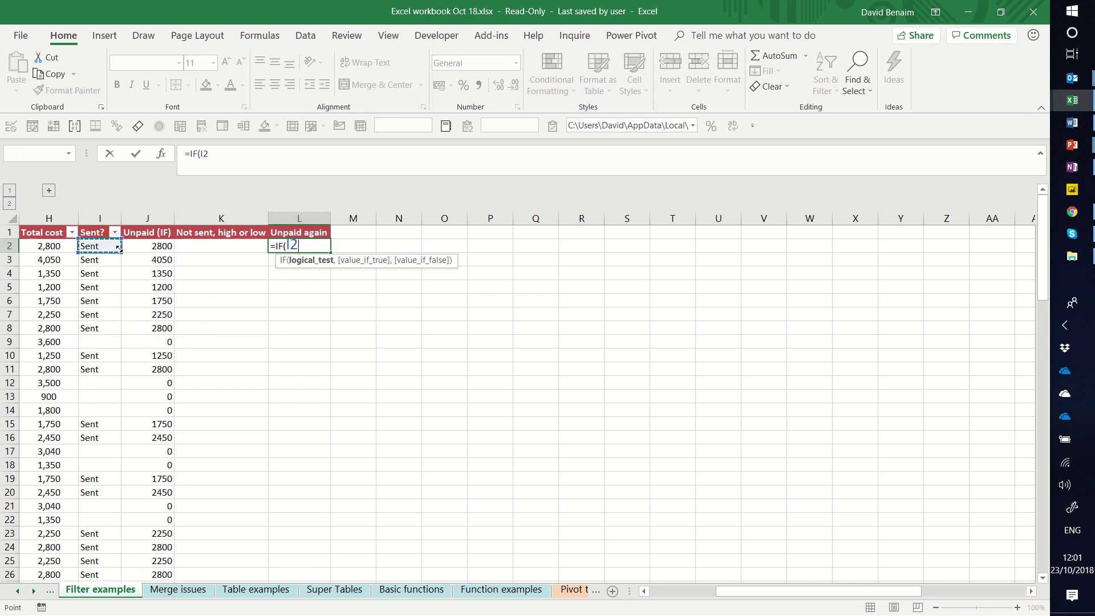
text(="sent)
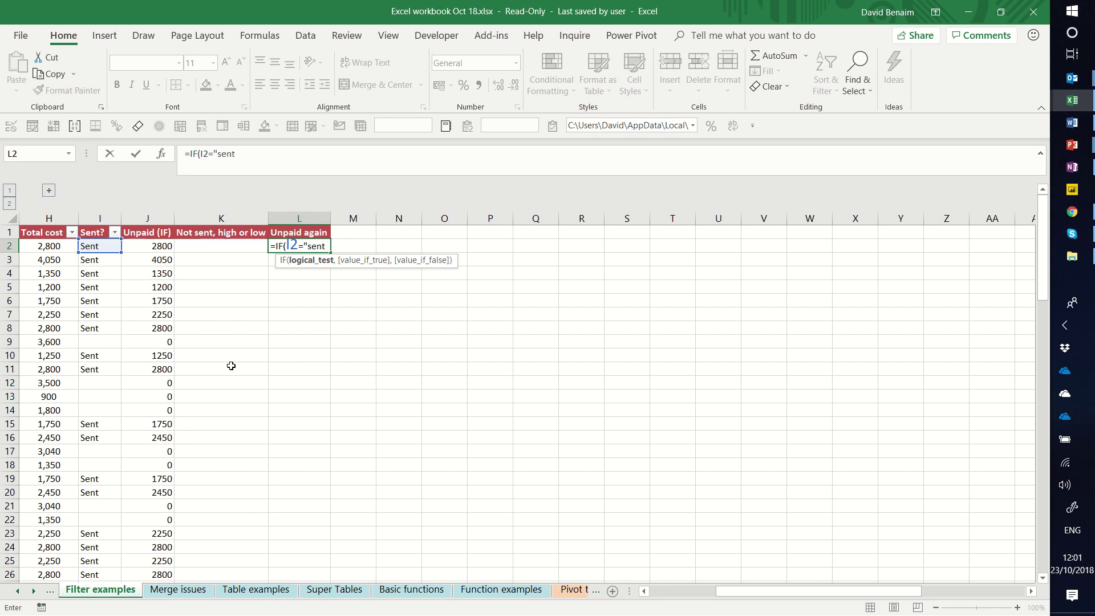
text(",)
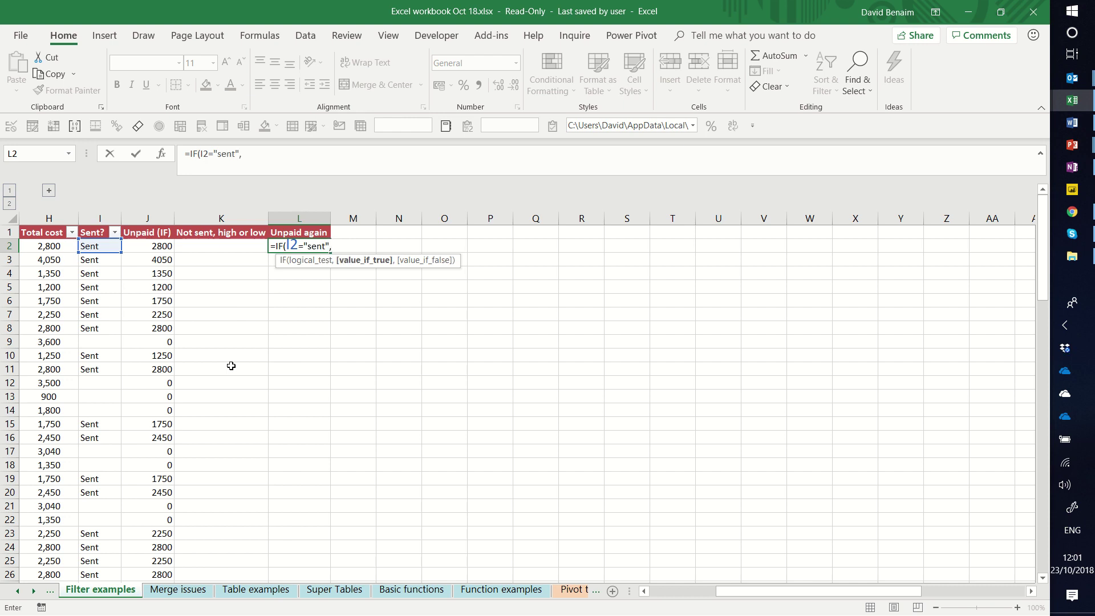
click(50, 246)
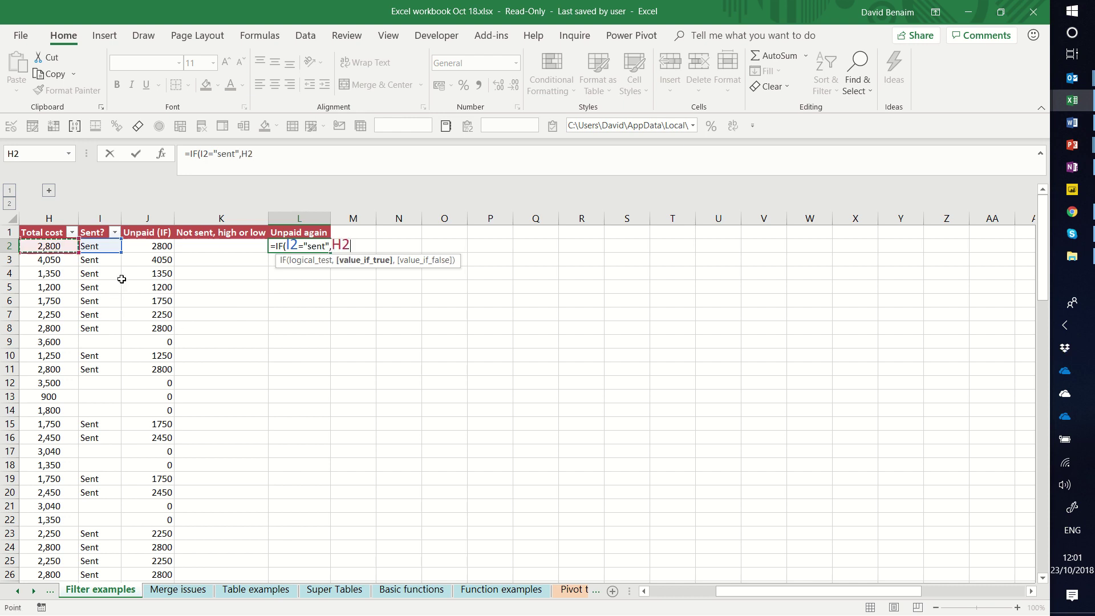
text(,0))
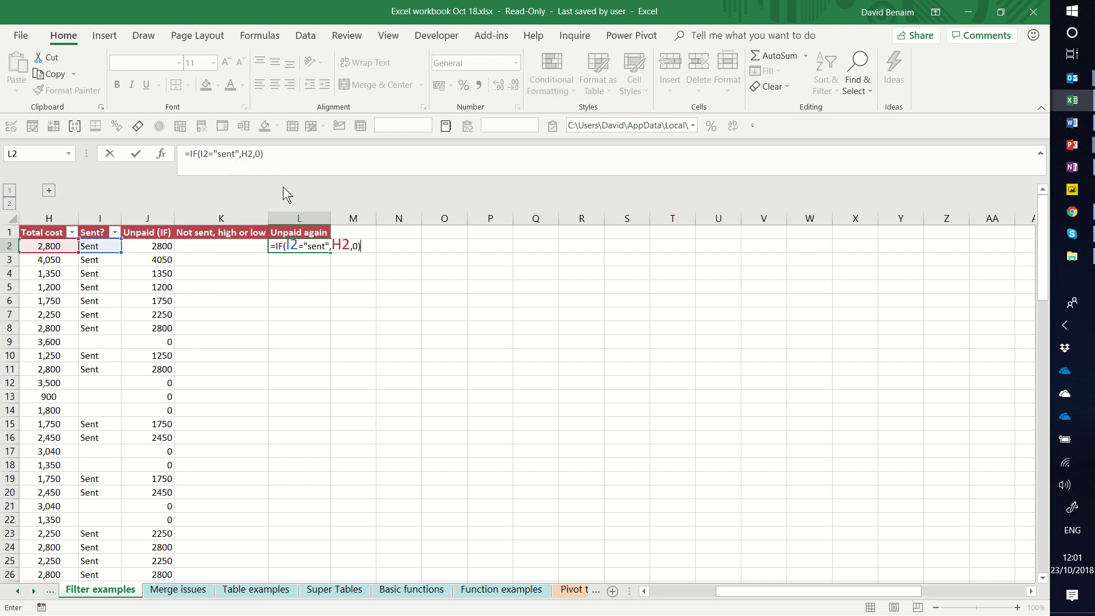
key(Return)
Fill L2's Unpaid again formula down to row 83 and compare it with Unpaid (IF)
click(312, 285)
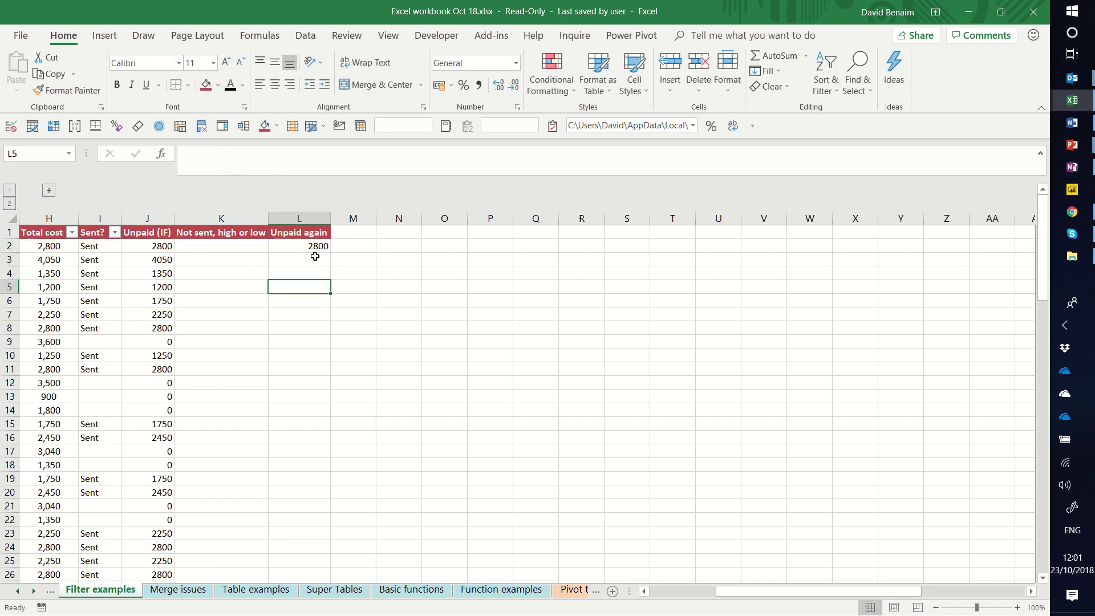
click(318, 246)
drag(330, 253, 311, 397)
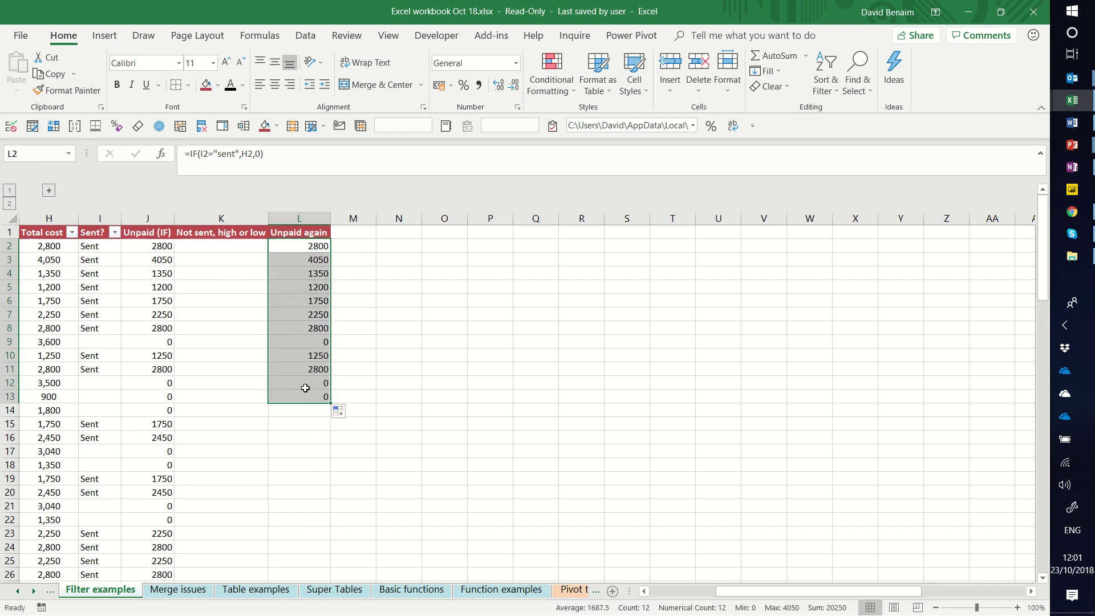
key(ctrl+z)
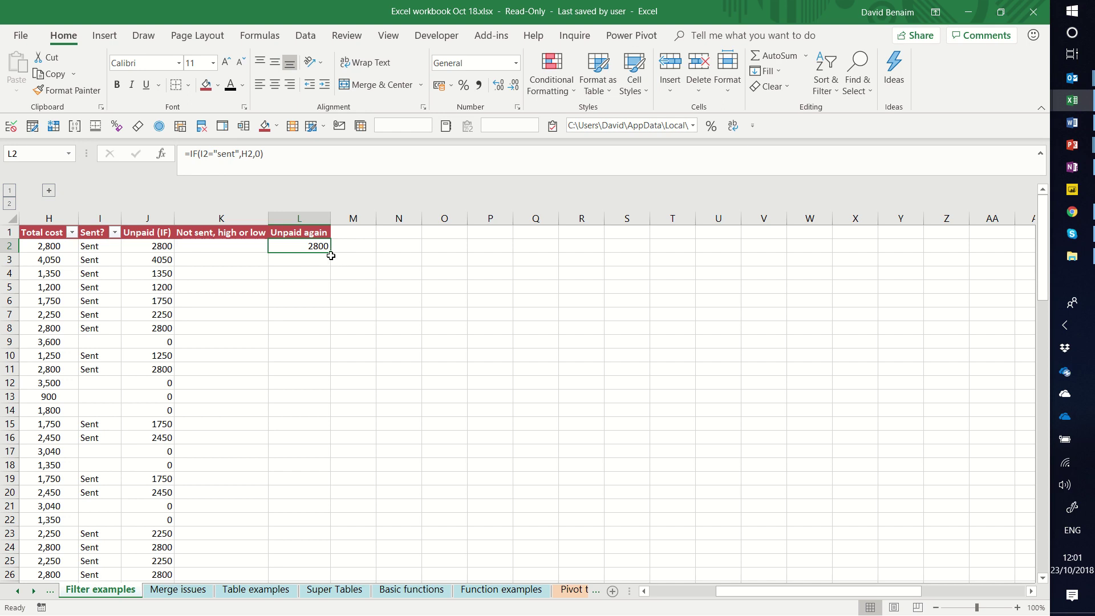
double_click(330, 255)
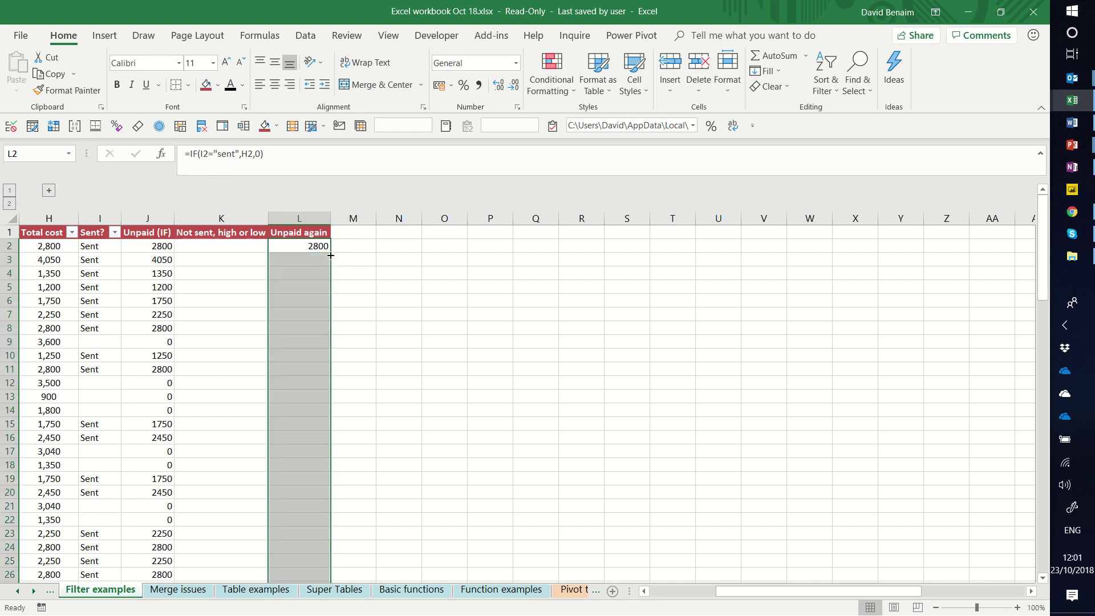
scroll(261, 413, down, 20)
scroll(259, 414, down, 9)
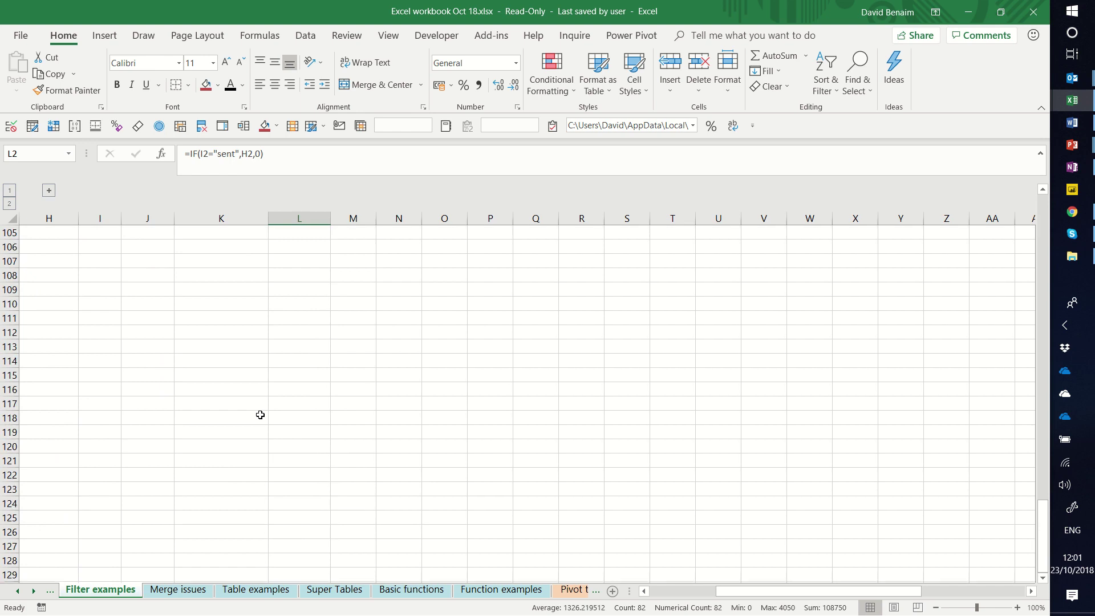
scroll(260, 415, up, 9)
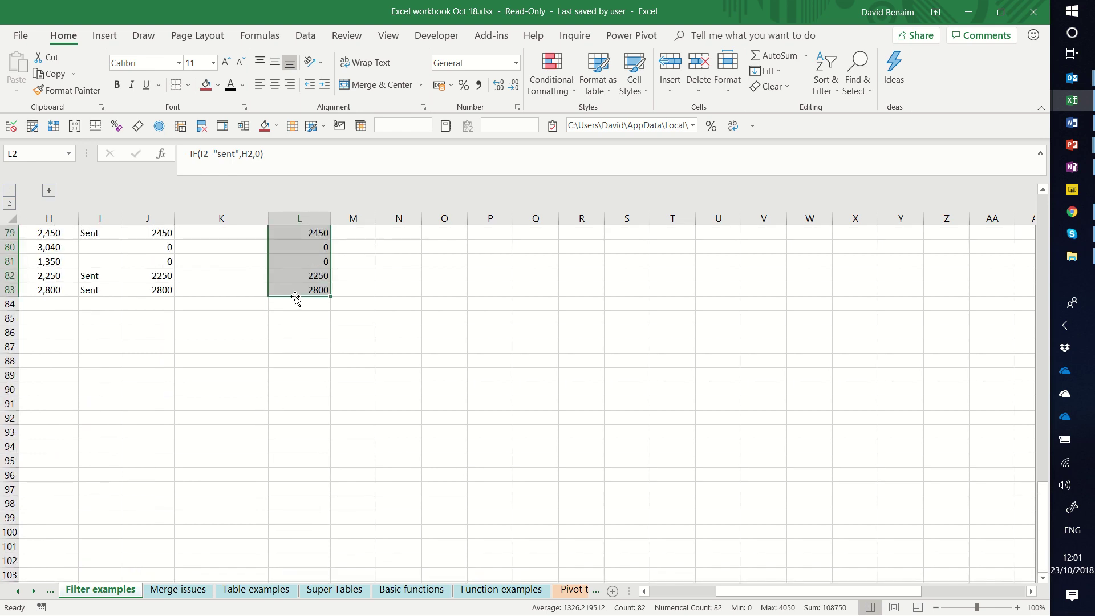
scroll(297, 306, up, 20)
scroll(300, 304, up, 1)
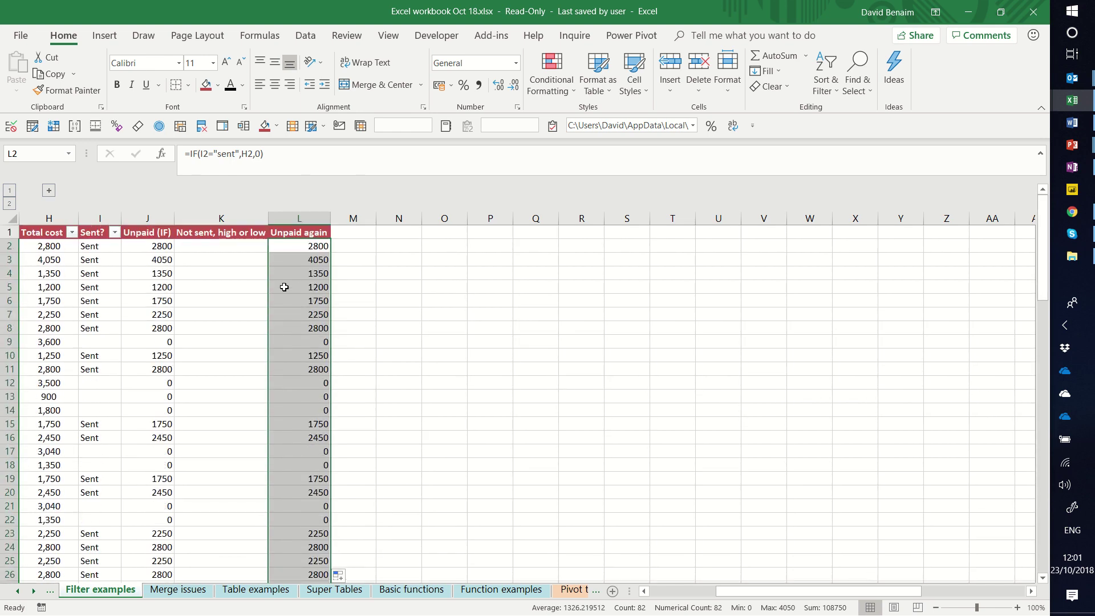
click(220, 248)
click(299, 341)
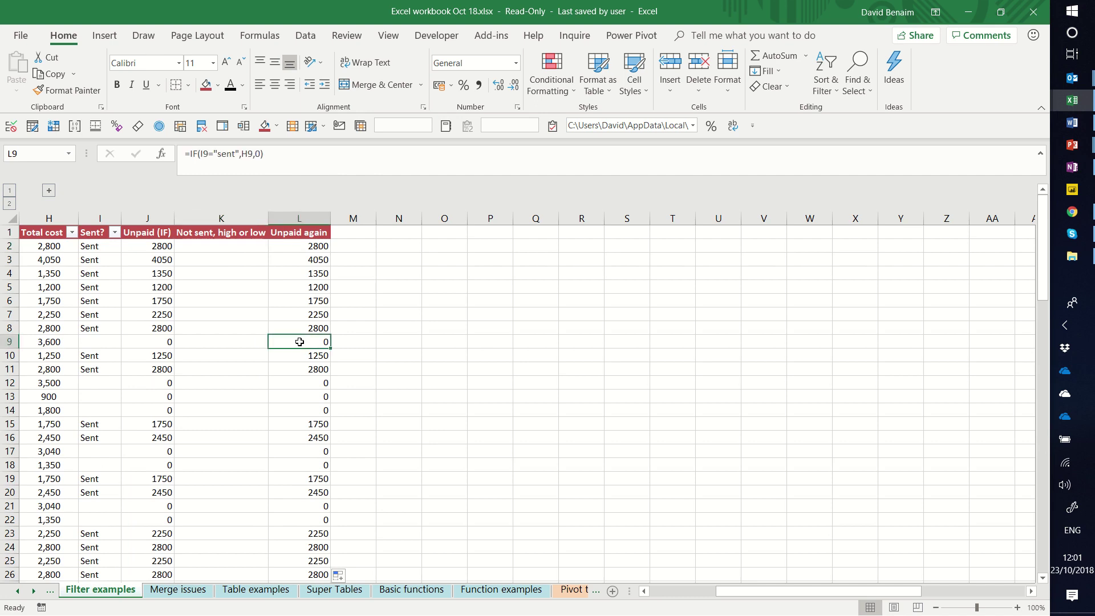
click(150, 343)
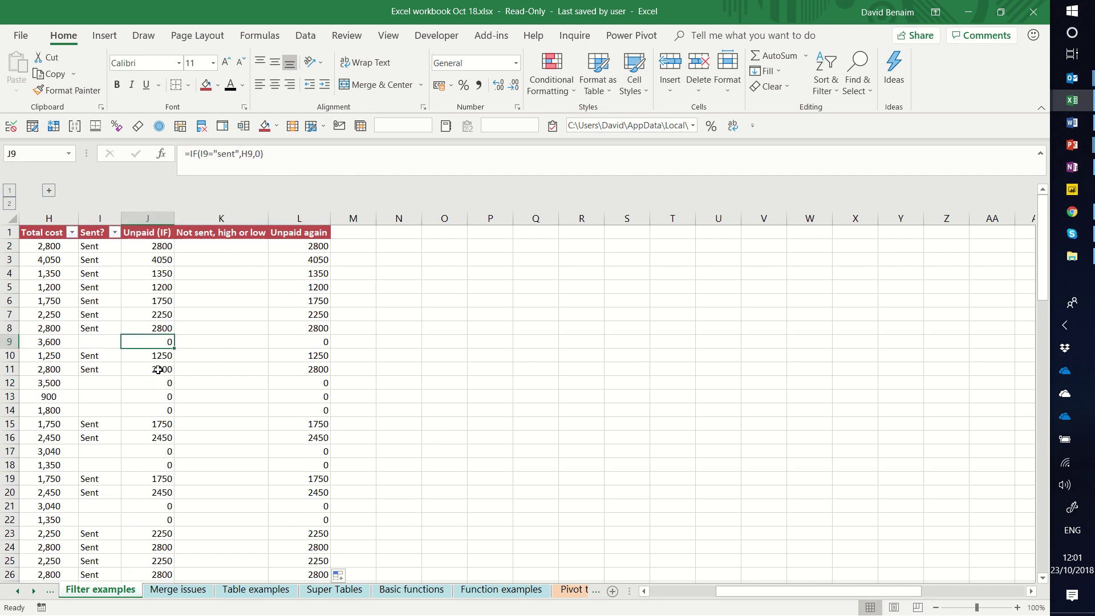
click(306, 344)
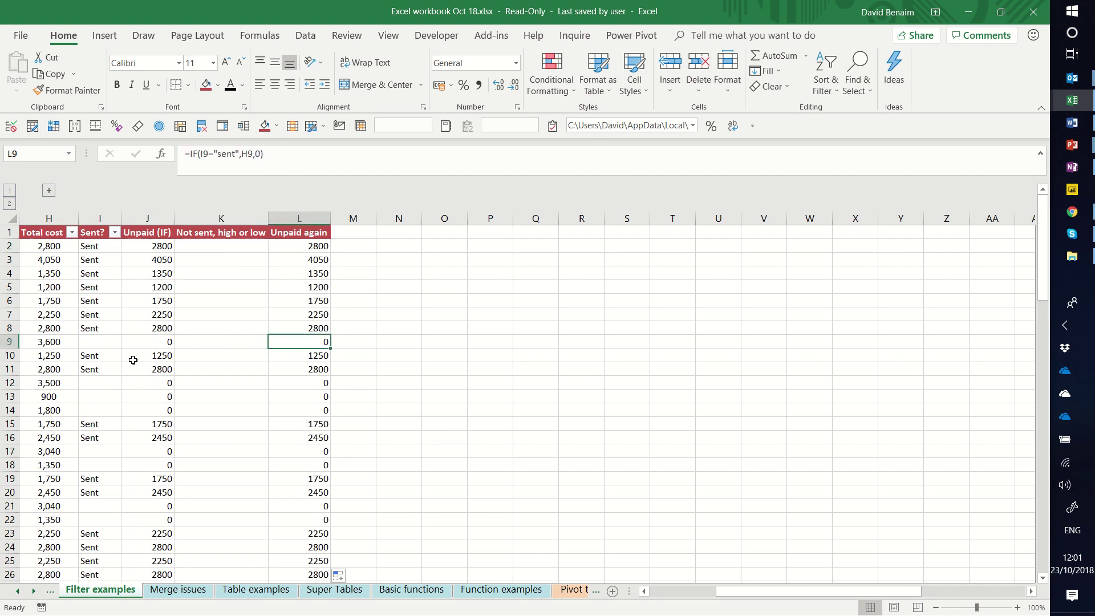
click(318, 355)
click(319, 370)
click(320, 398)
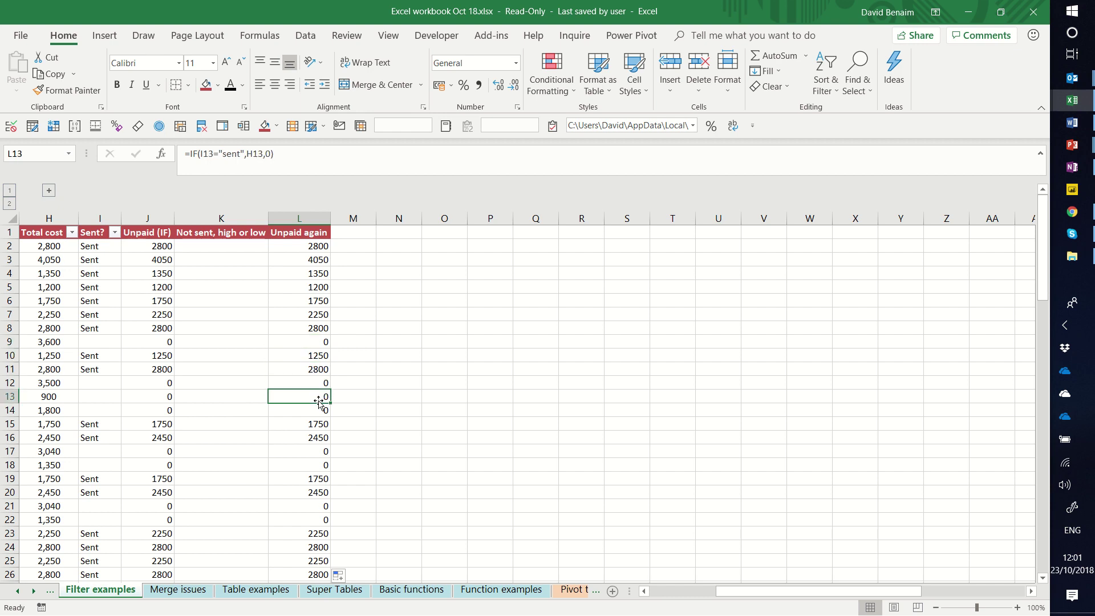
click(238, 251)
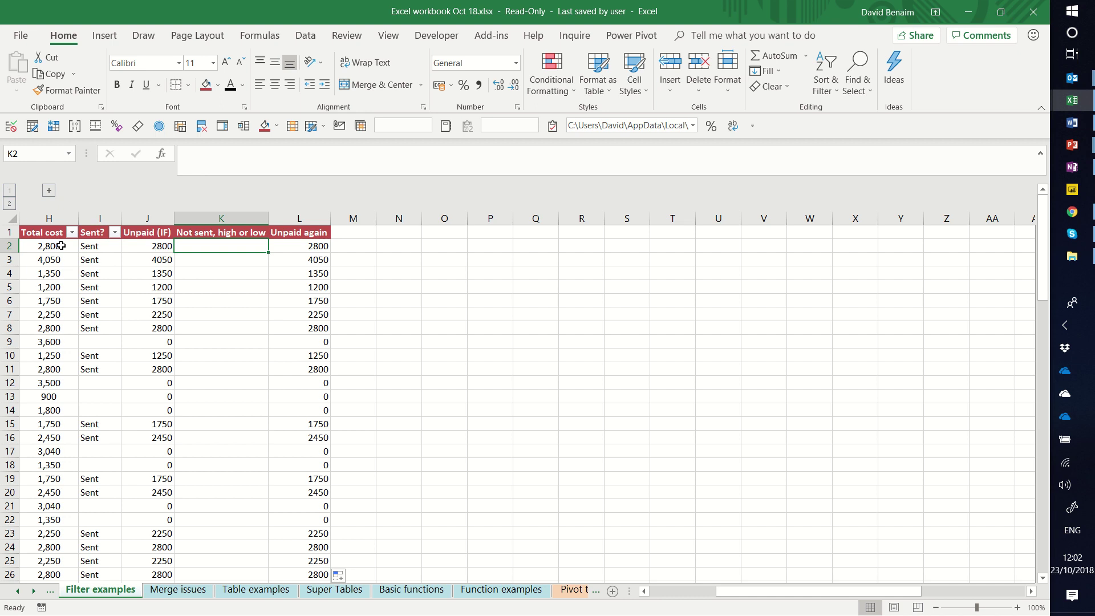
In K2, start typing =IF(I2="","Not sent",if so blank Sent? entries return Not sent
text(=IF()
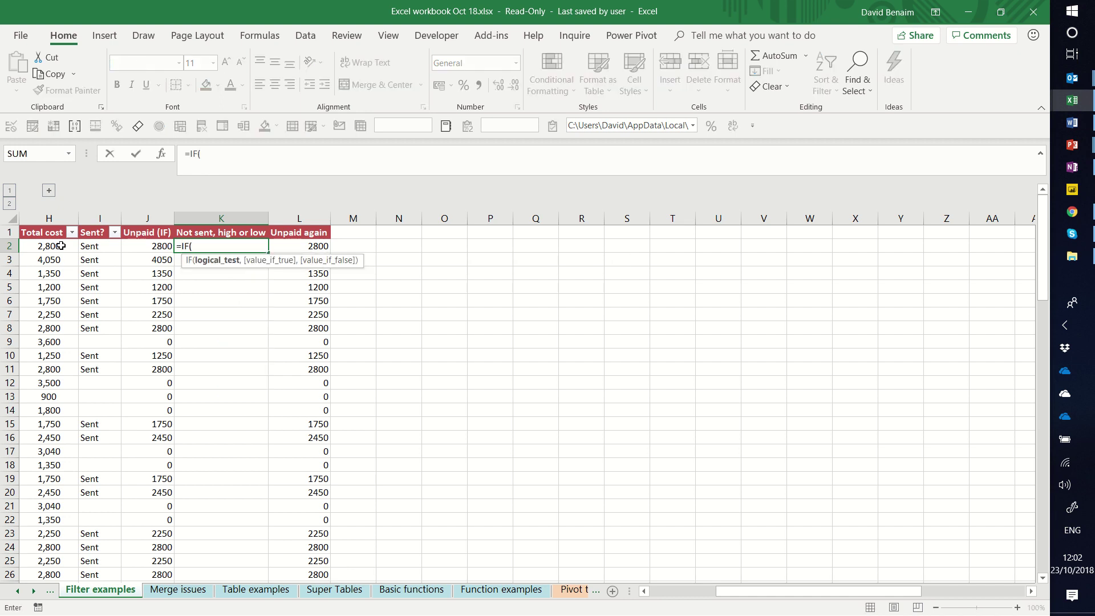
click(107, 247)
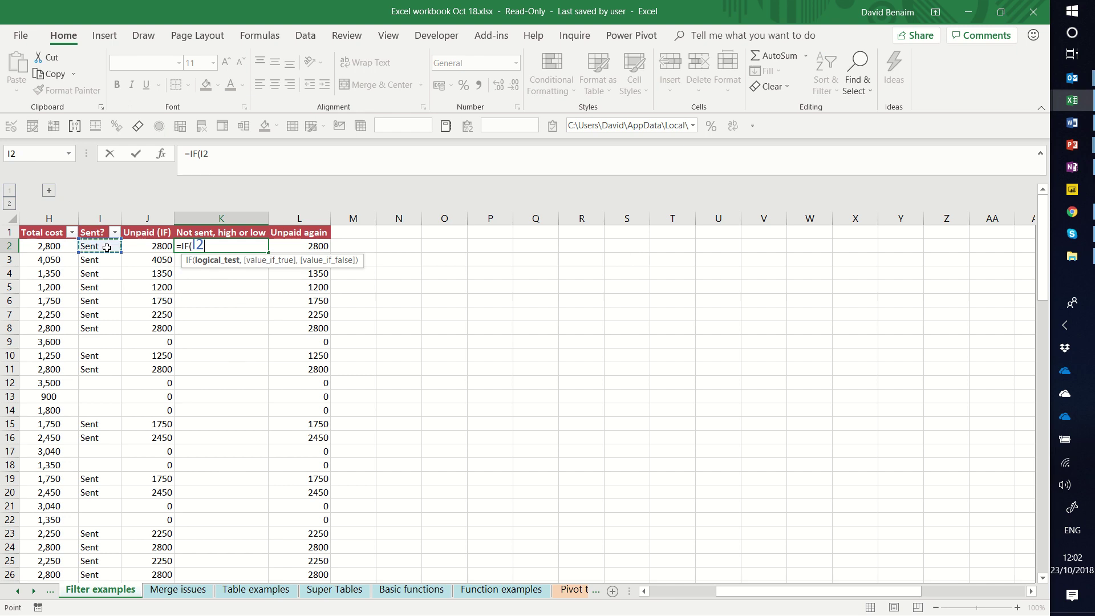
text(=)
text("")
click(220, 155)
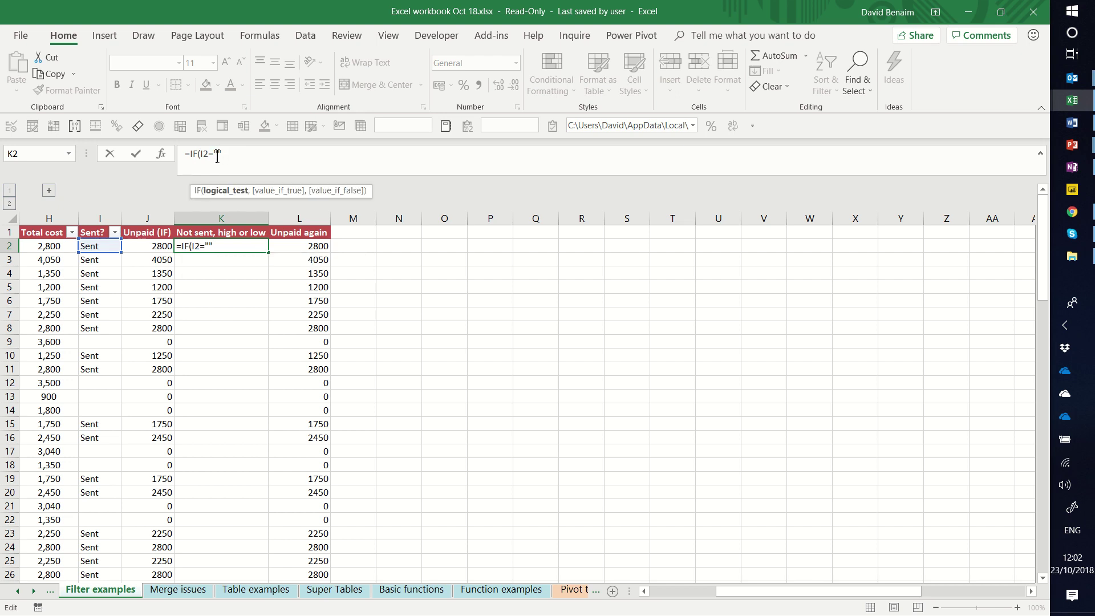
drag(212, 154, 220, 153)
click(220, 153)
text(,)
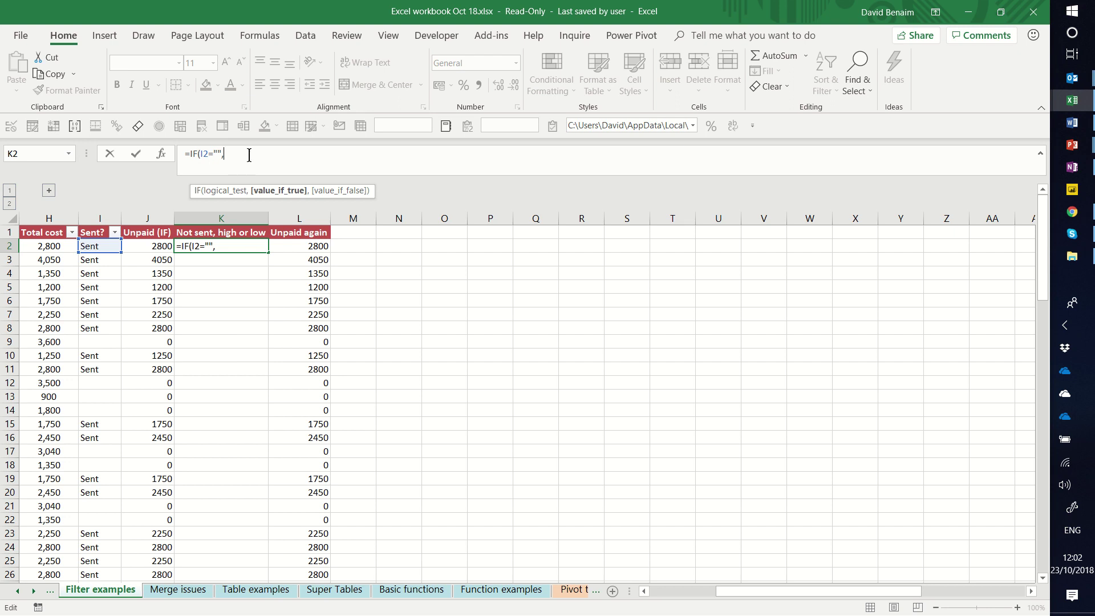
text("Not sent")
text(,)
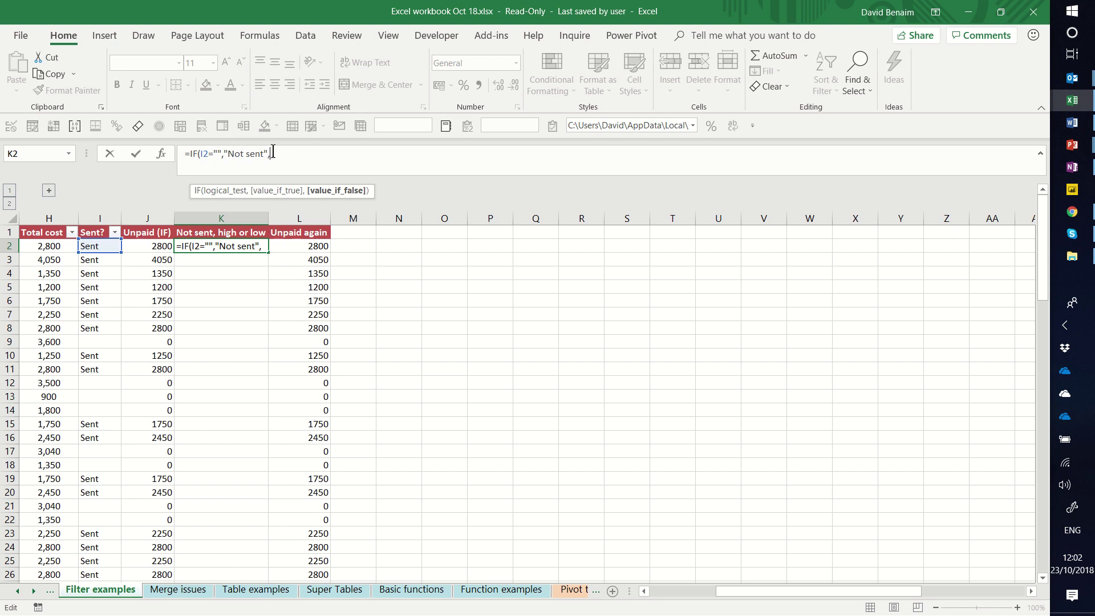
text(if)
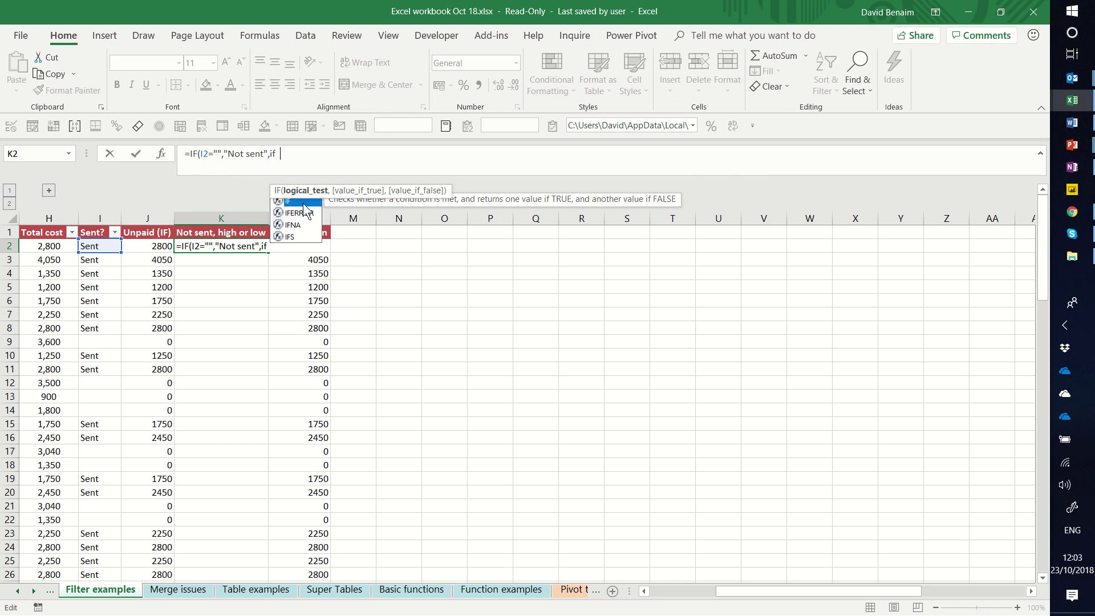
Nest an IF comparing H2 with 3000, removing the greater-than sign for re-editing
double_click(304, 204)
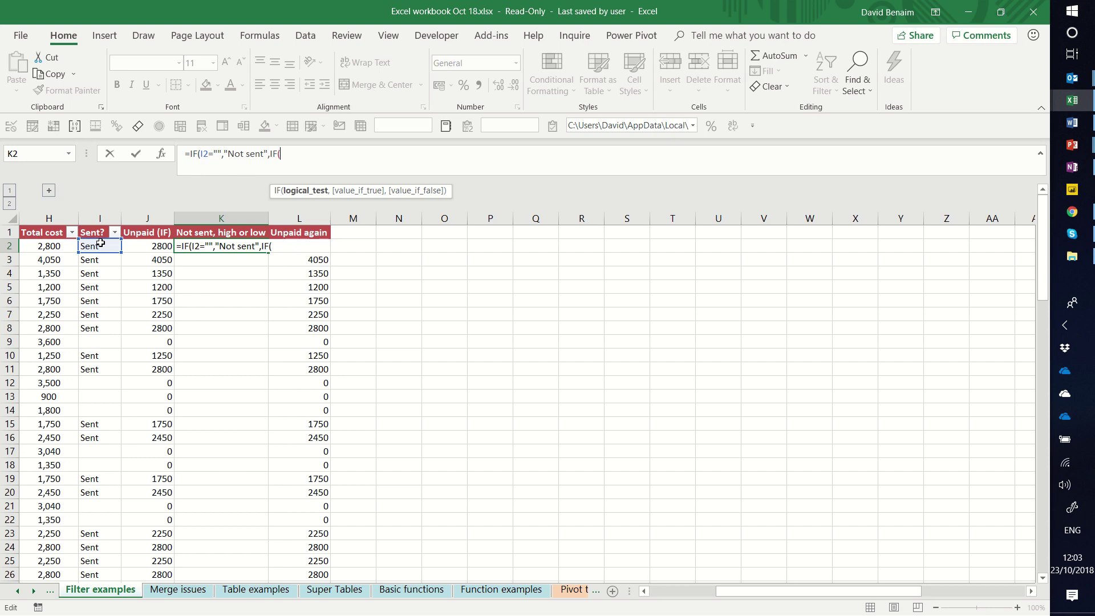
click(46, 246)
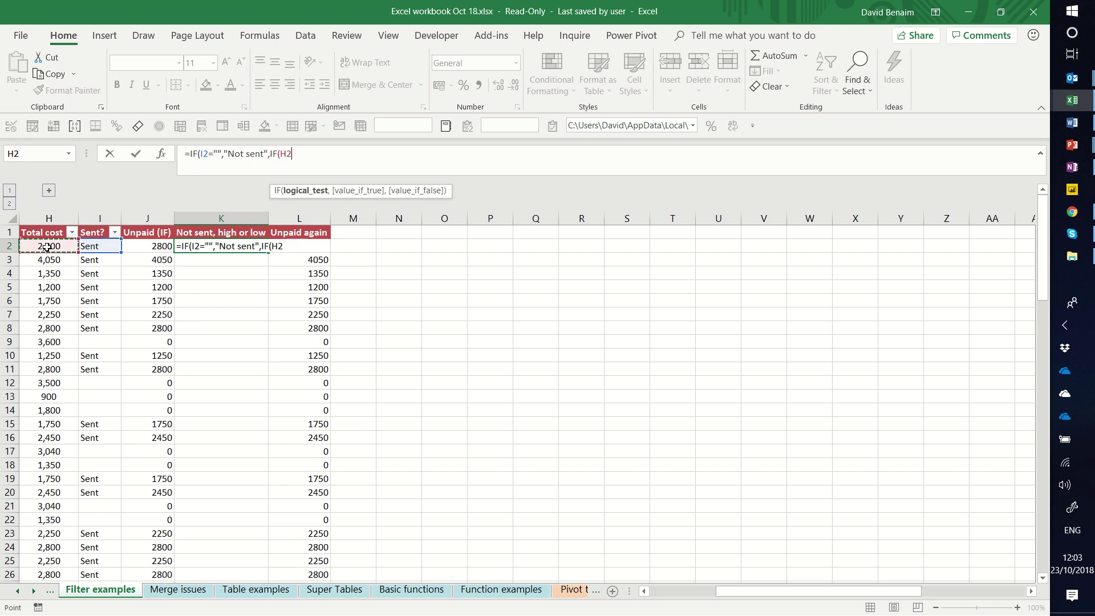
text(>3000)
click(295, 157)
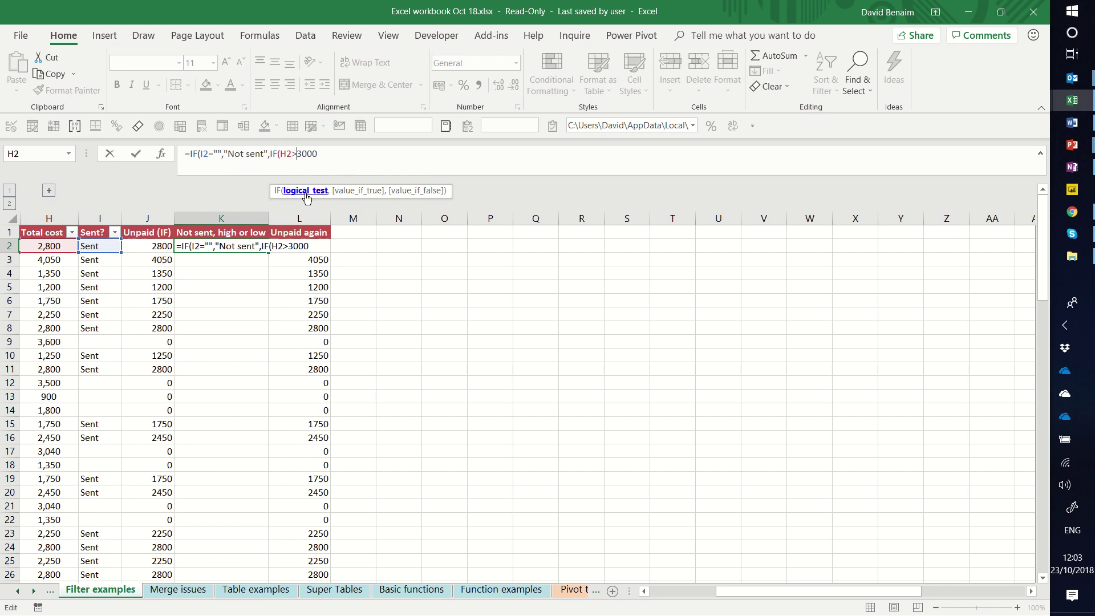
drag(296, 155, 323, 155)
key(Right)
click(210, 154)
click(296, 153)
key(BackSpace)
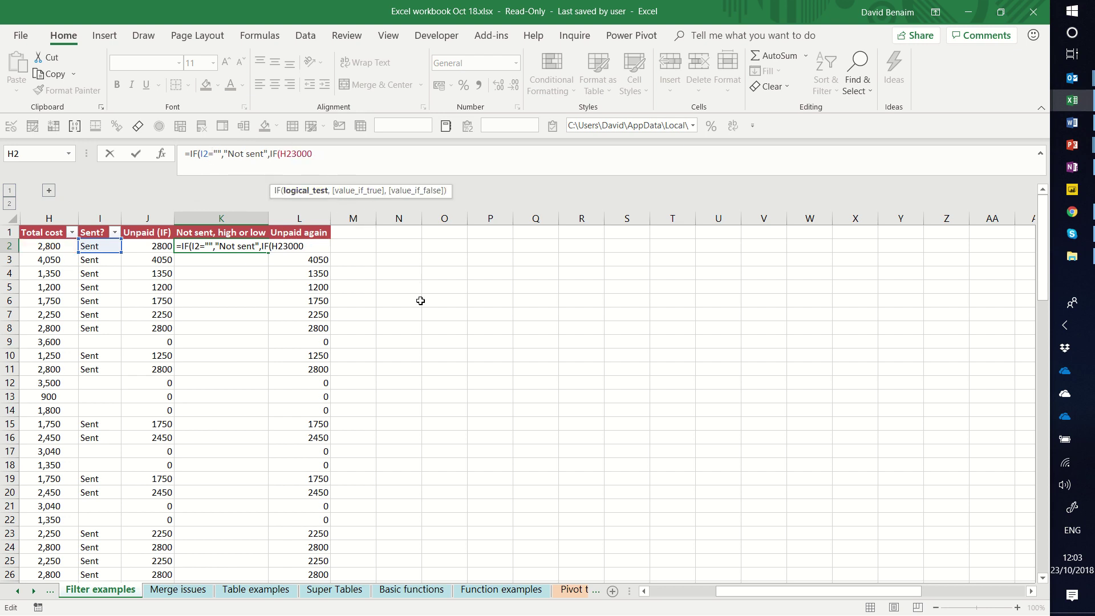
Complete the inner test as IF(H2>=3000,"High","Low")) with both closing parentheses
text(<)
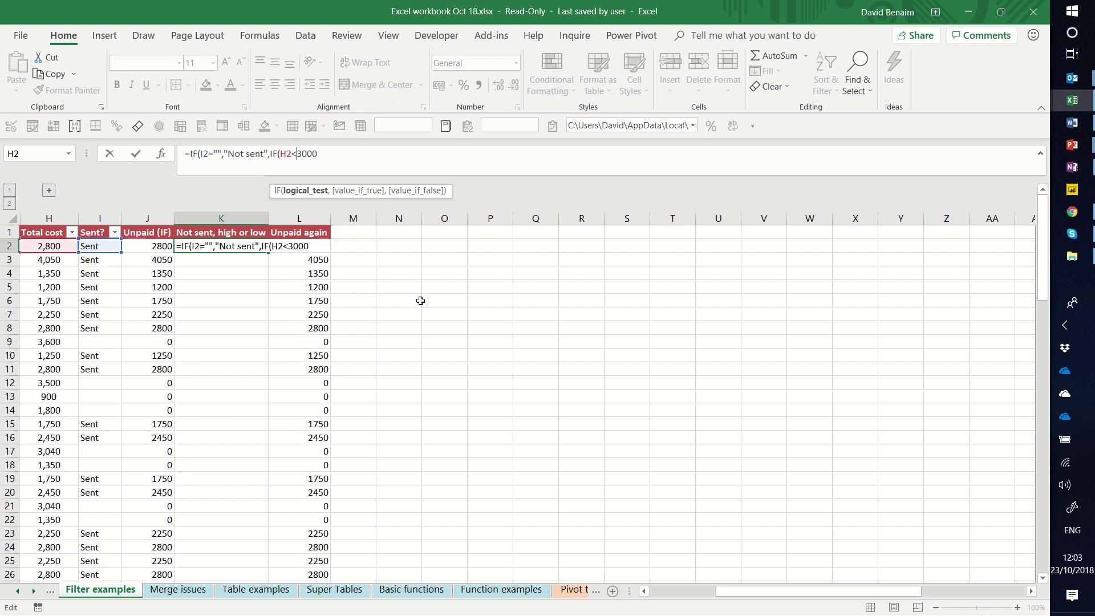
text(>)
key(shift+Left)
text(=)
key(shift+Left)
key(BackSpace)
text(>)
key(Delete)
text(<)
key(BackSpace)
text(>=3000,)
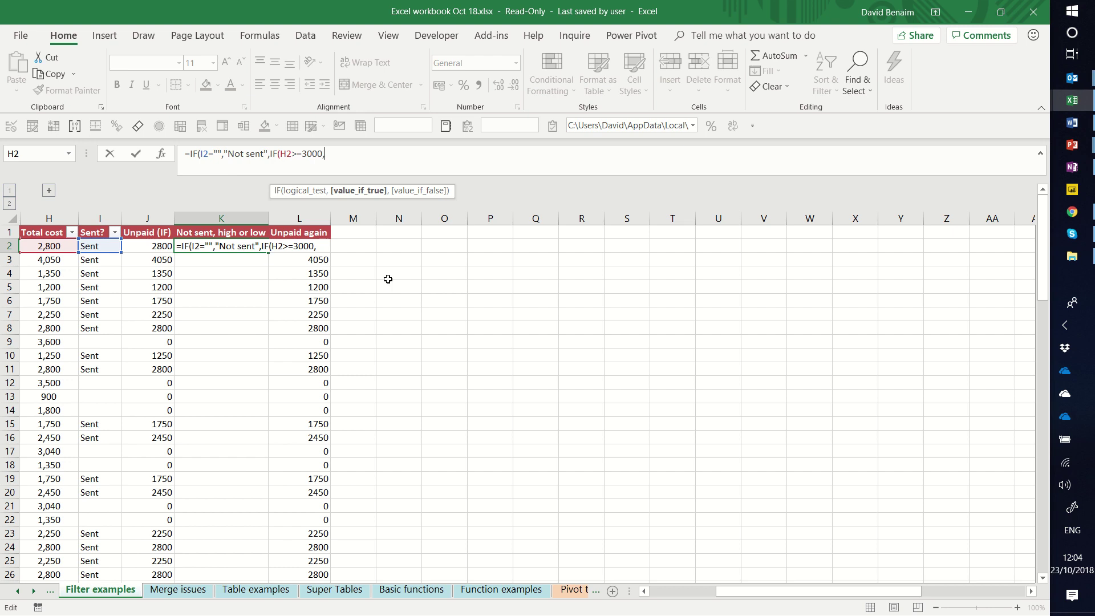
text("High","Low")
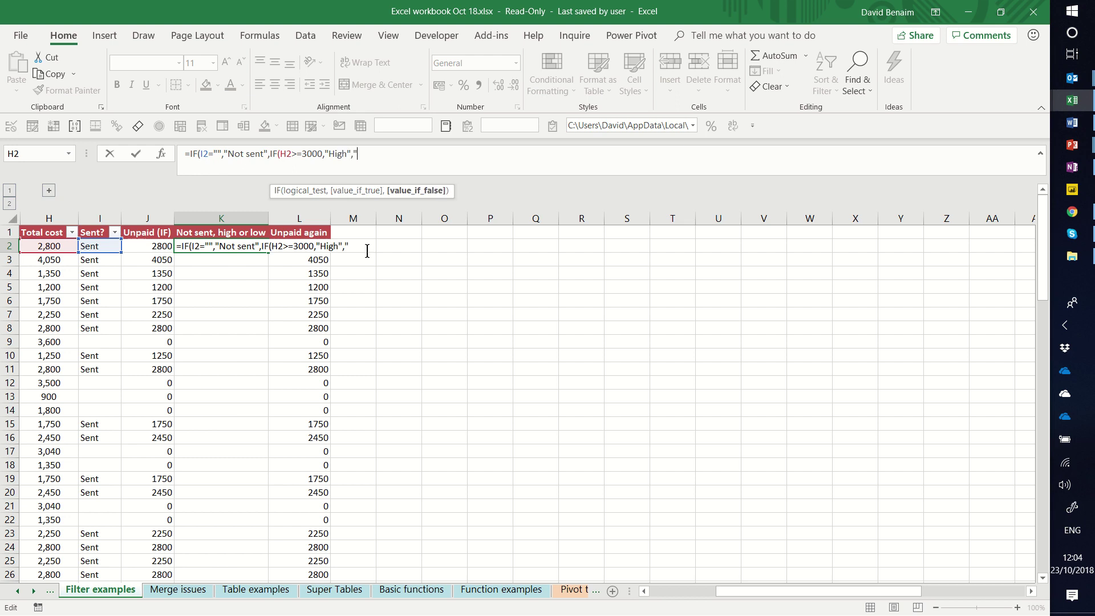
text())
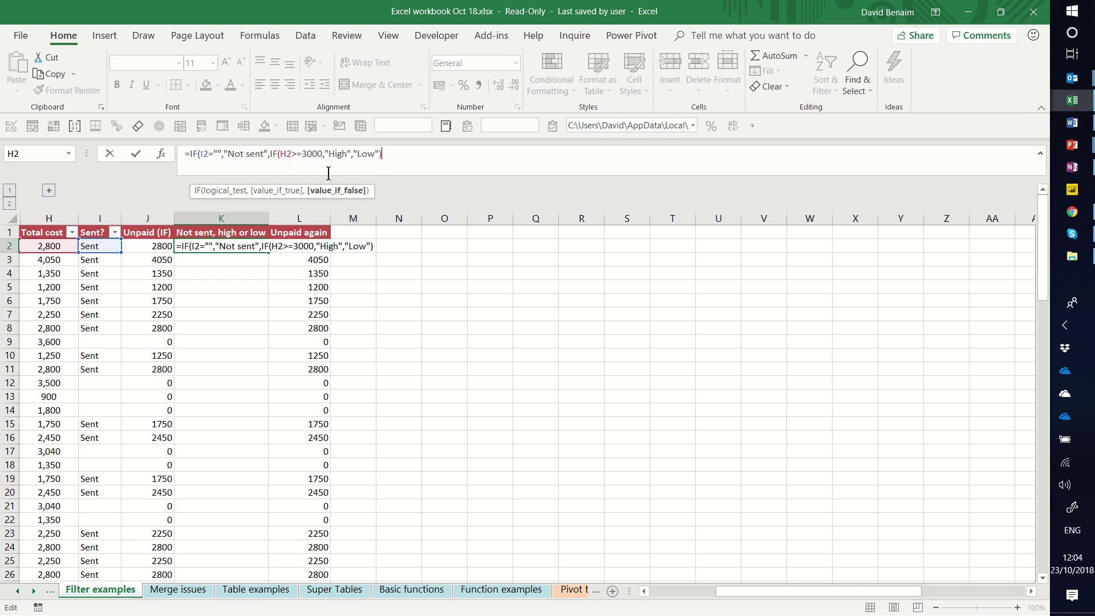
text())
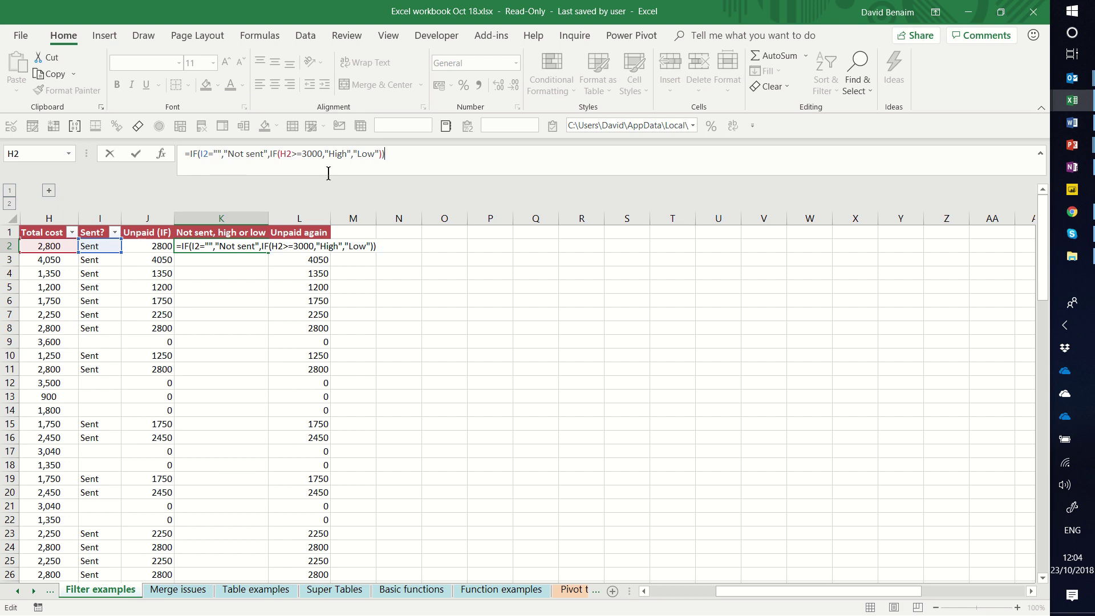
Verify the closing parentheses match, then commit K2's nested IF, which shows Low
click(382, 153)
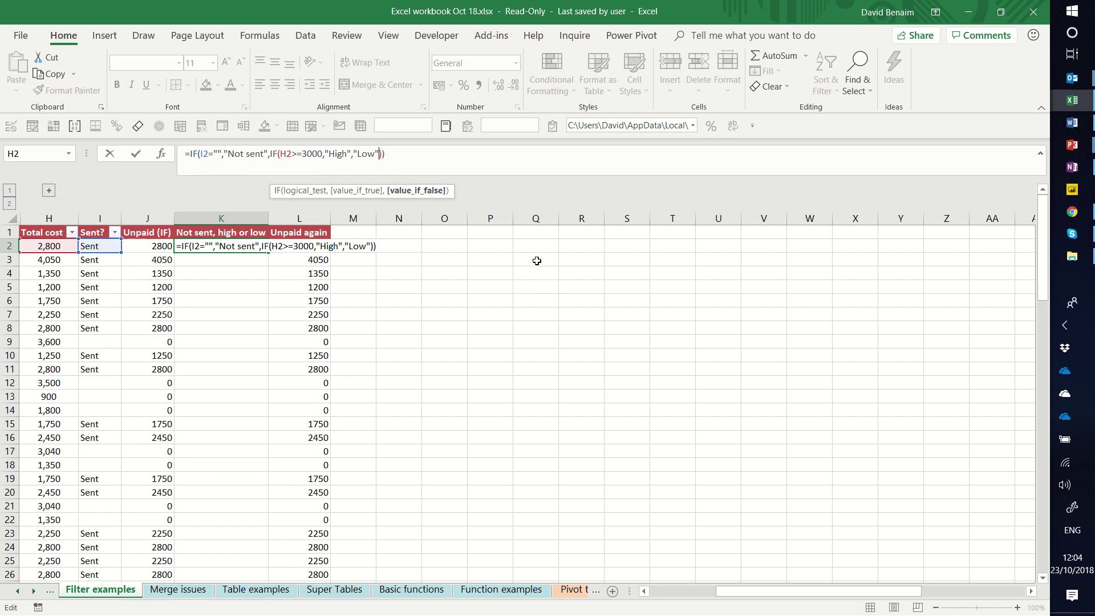
click(381, 154)
click(382, 154)
click(381, 154)
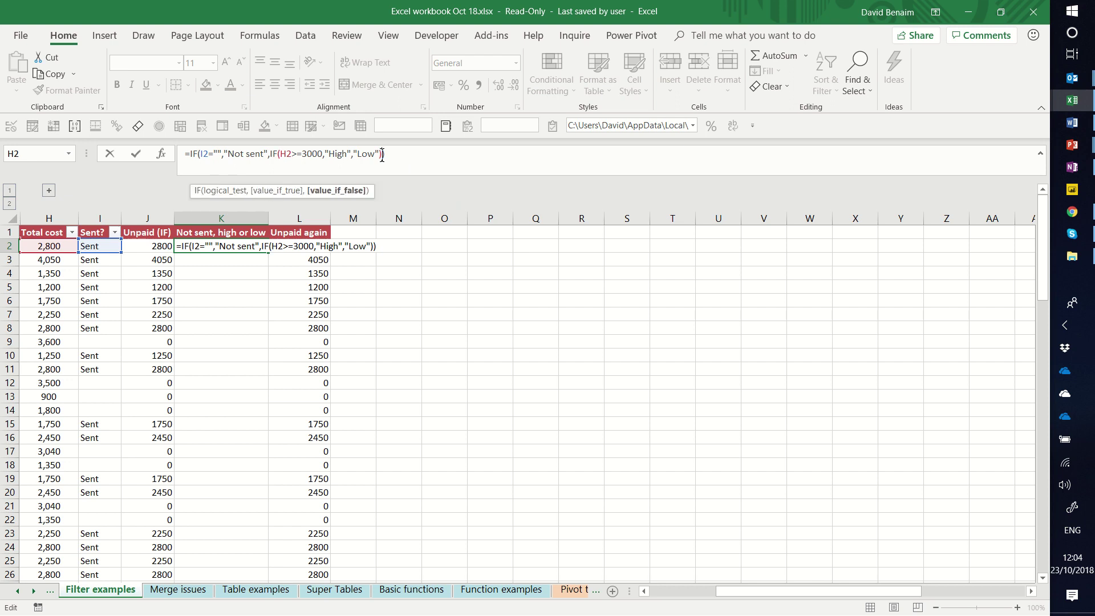
click(382, 154)
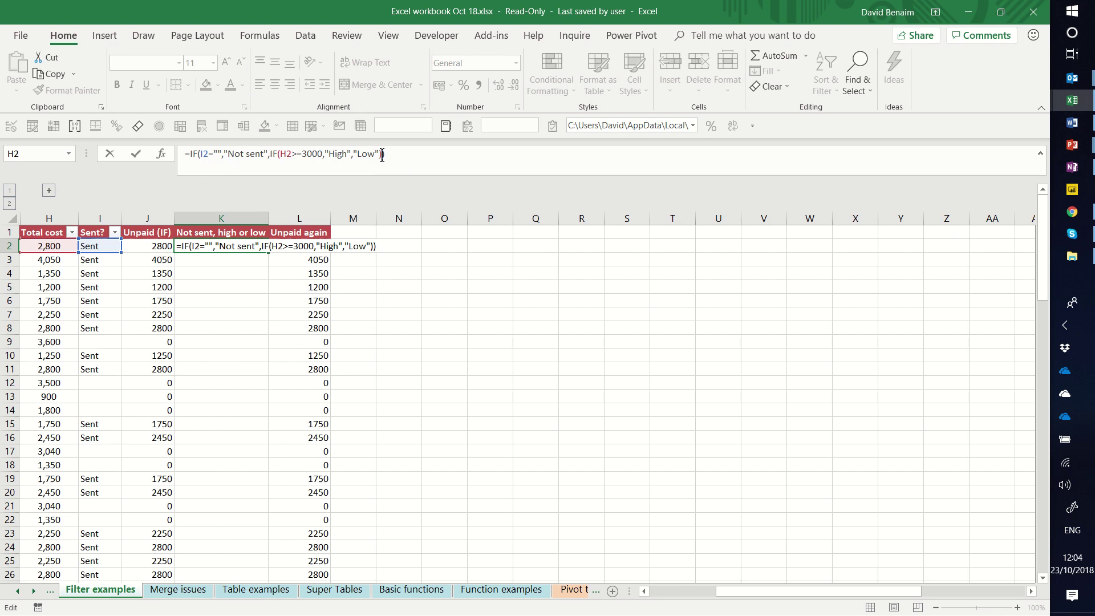
click(382, 154)
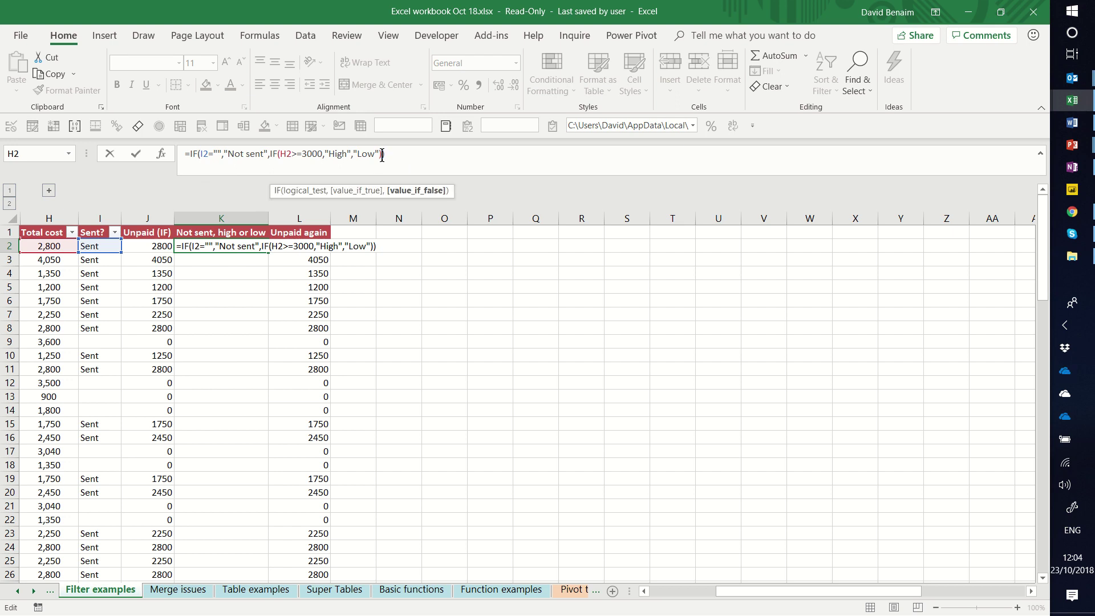
text((()
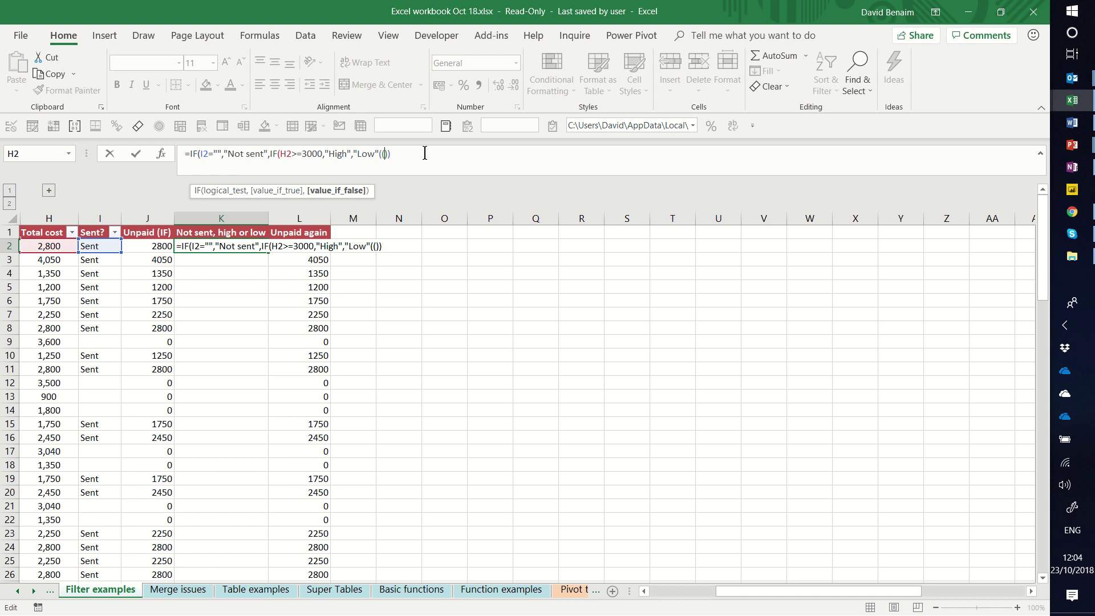
key(BackSpace)
key(BackSpace)
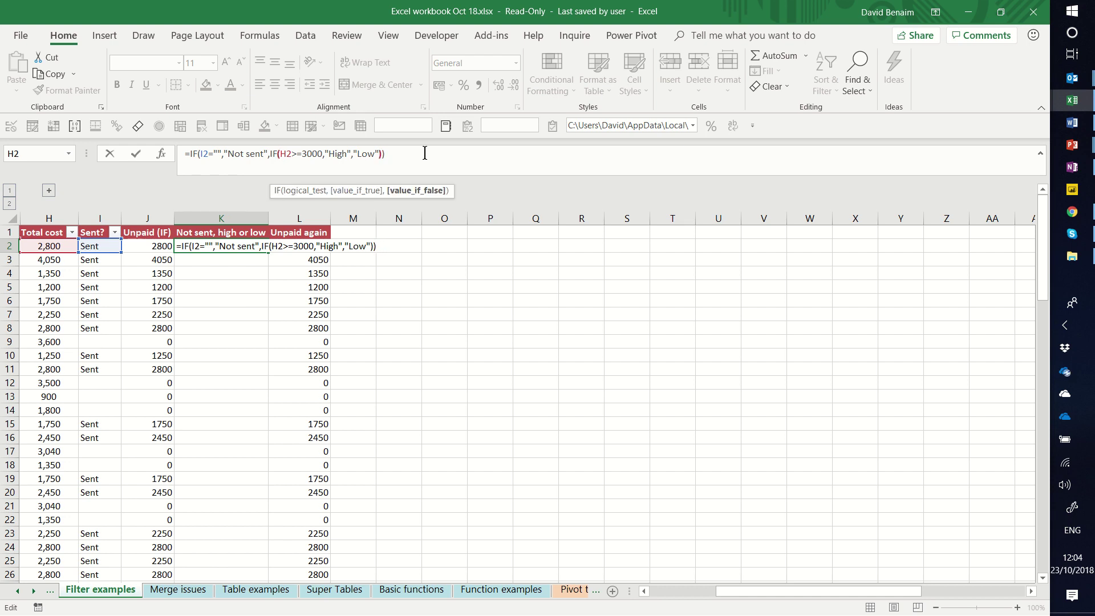
key(Right)
key(Right)
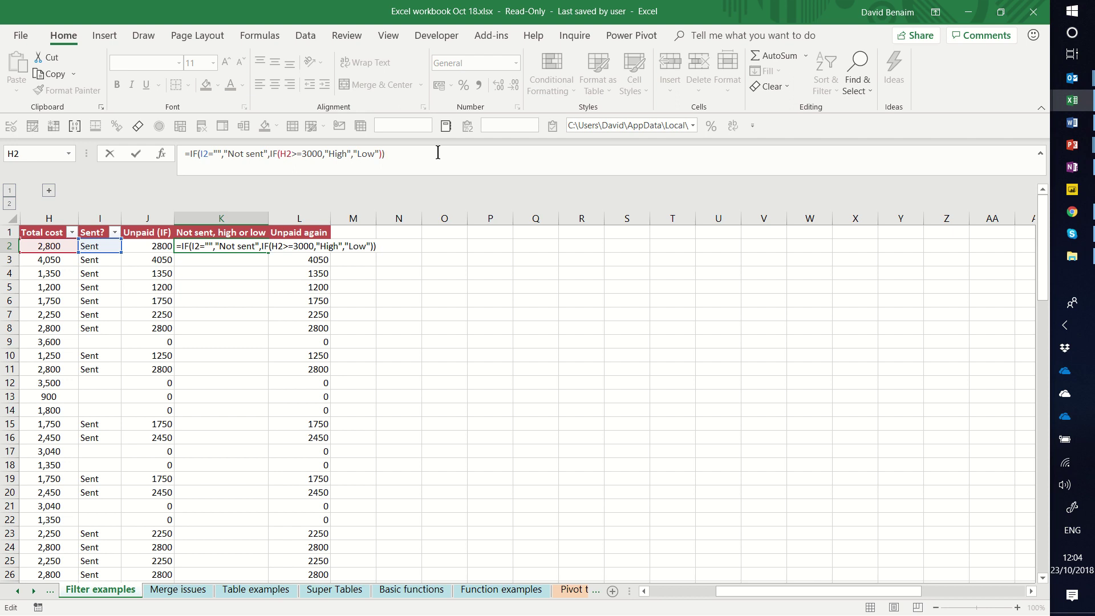
key(Return)
key(Up)
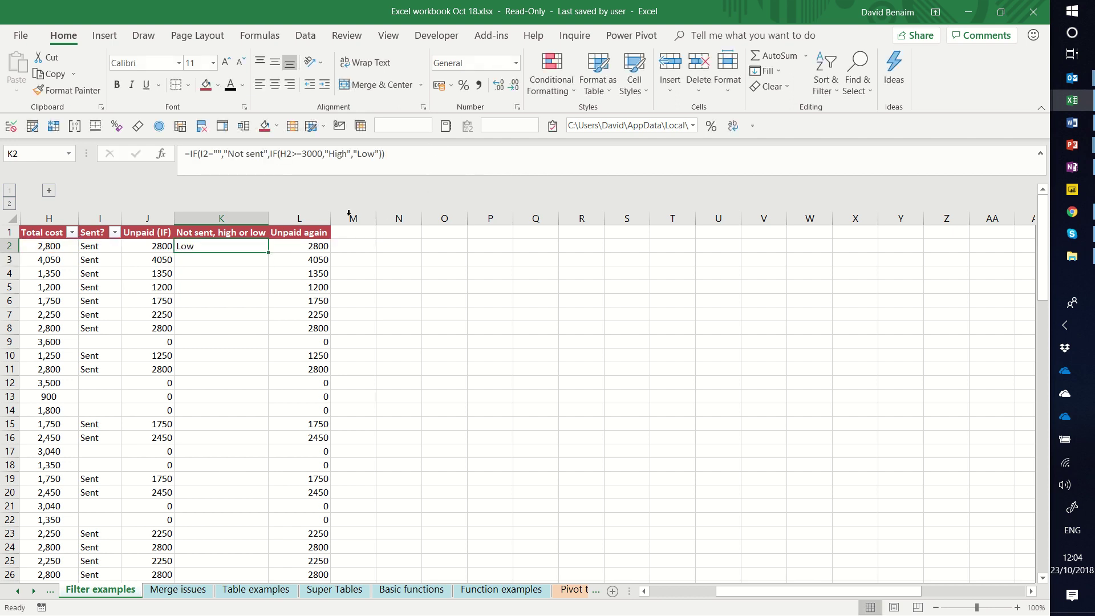
Copy K2's formula down to row 83 and check the High, Low and Not sent labels
double_click(269, 252)
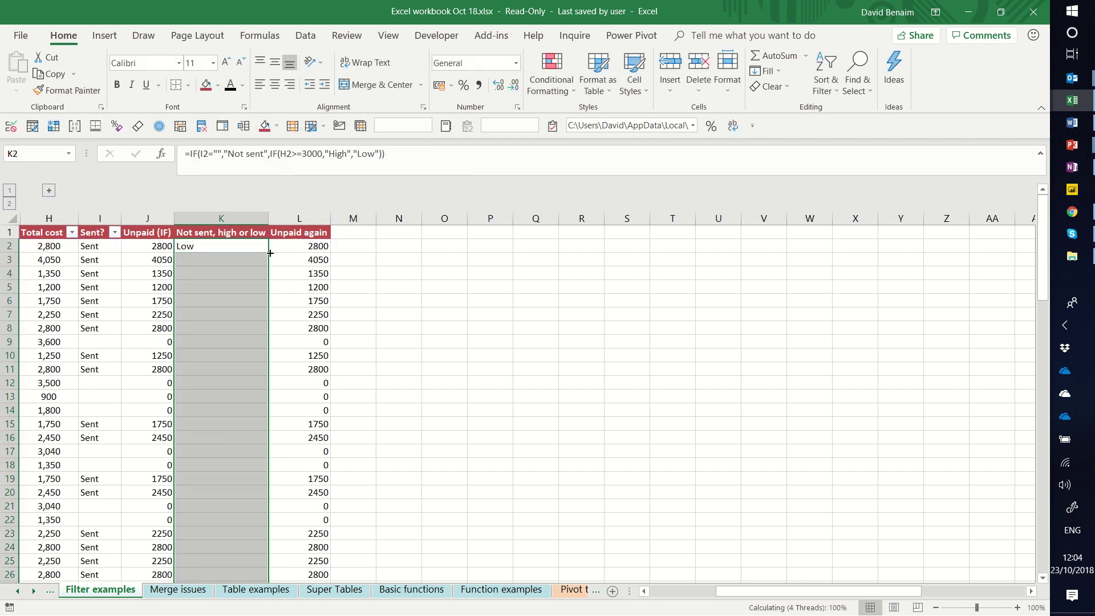
click(223, 258)
click(222, 272)
key(Down)
key(Down)
key(Down)
key(Down)
key(Down)
key(Down)
key(Down)
key(Down)
key(Down)
key(Down)
key(Down)
key(Down)
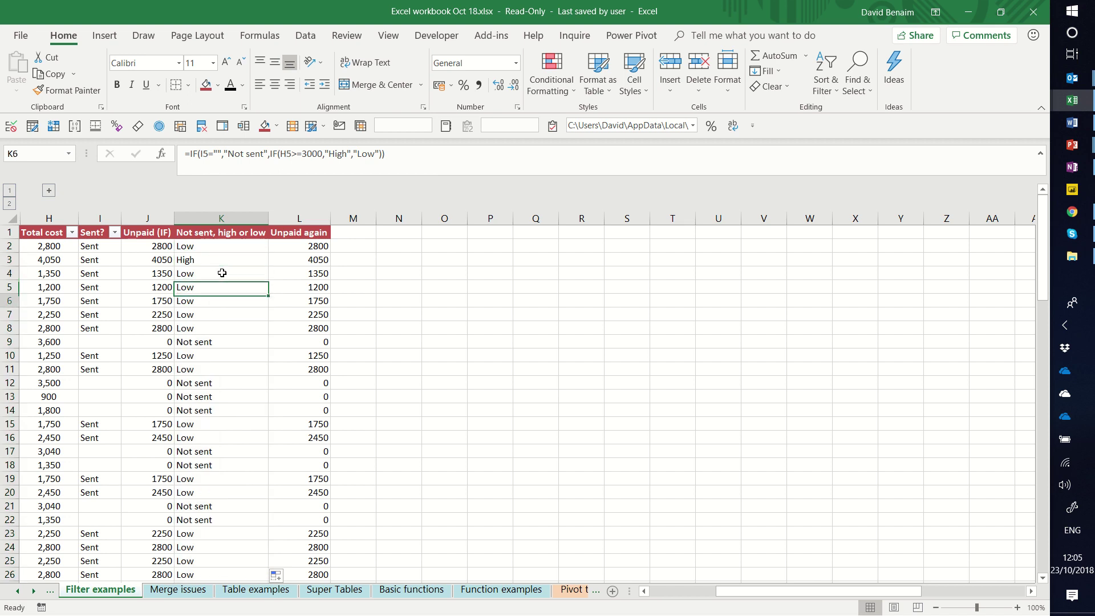
key(Down)
key(Down)
key(Down)
key(Down)
key(Down)
key(Down)
key(Down)
key(Down)
key(Down)
key(Down)
key(Down)
key(Down)
key(Down)
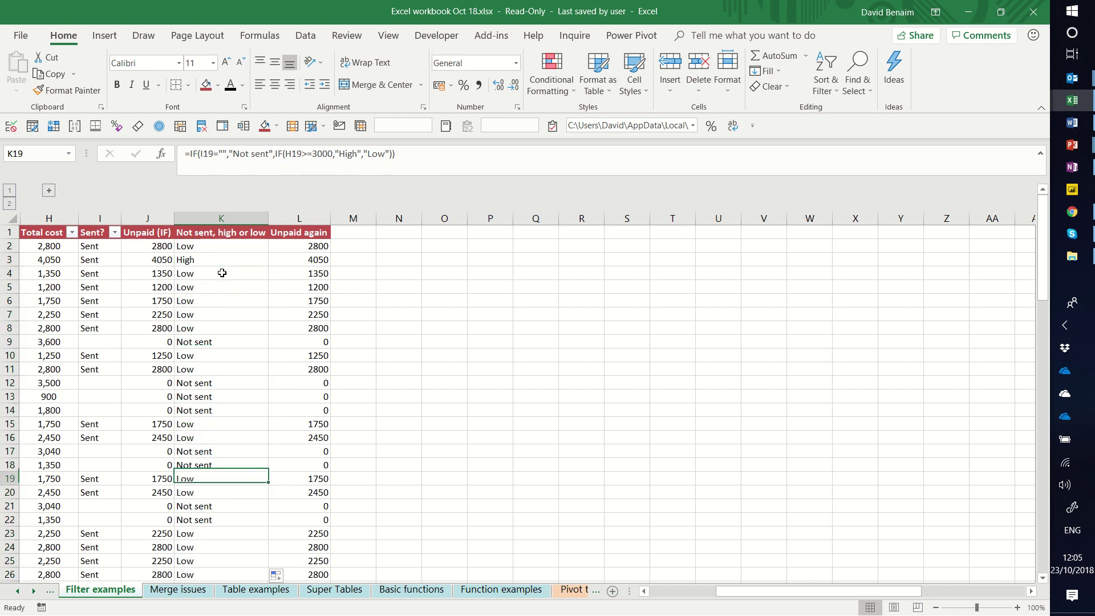
key(Down)
key(Down)
key(Down)
key(Down)
key(Down)
key(Down)
key(Down)
key(Down)
key(Down)
key(Down)
key(Down)
key(Down)
key(Down)
key(Down)
key(Down)
key(Down)
key(Down)
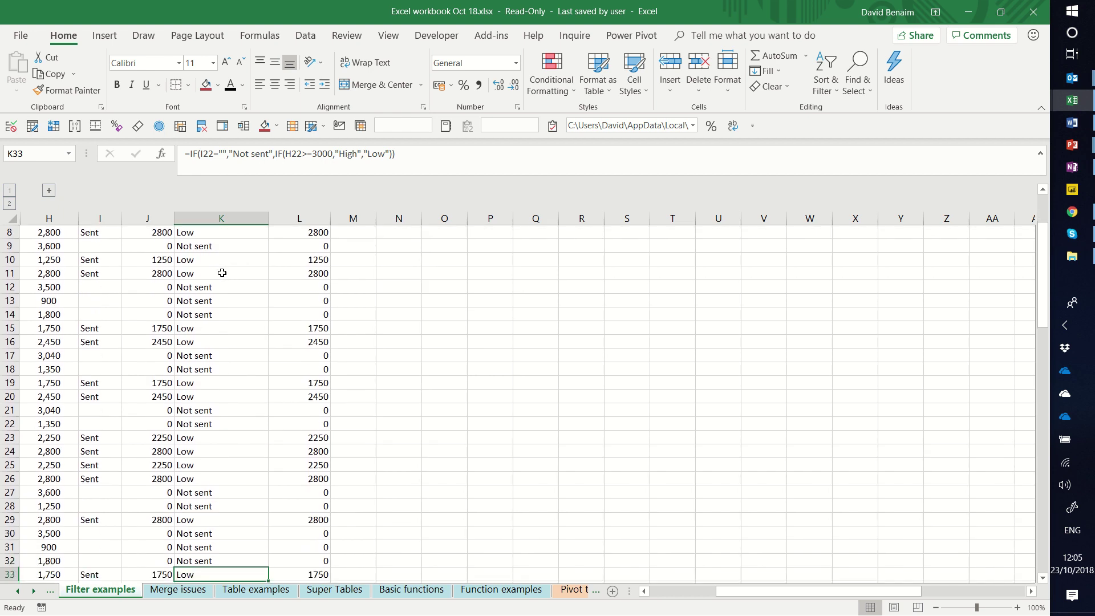
key(Down)
key(Down)
key(Down)
key(Down)
key(Down)
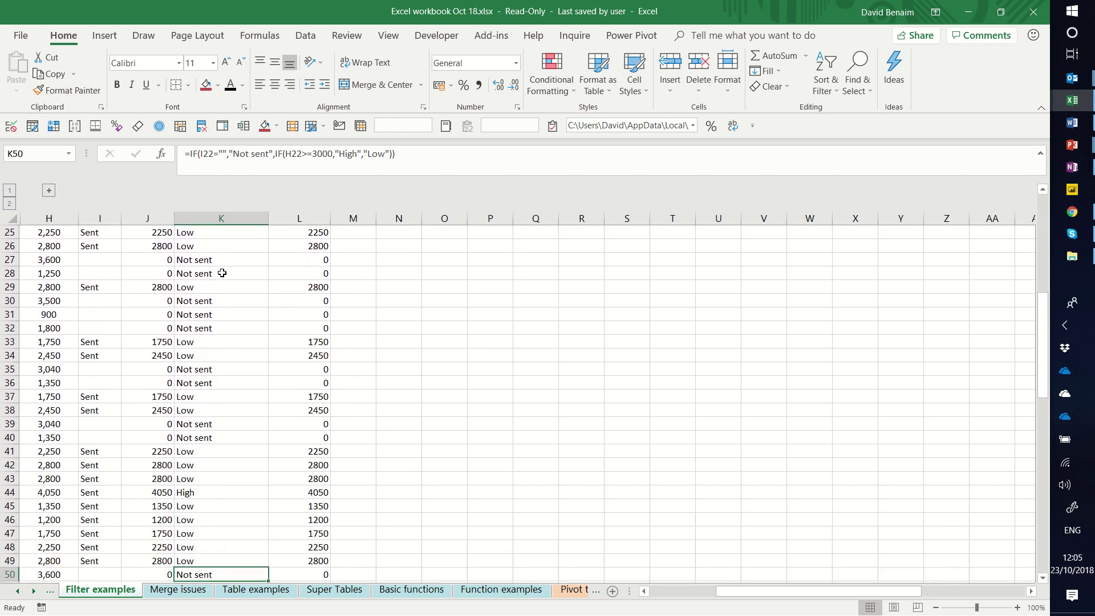
key(Up)
key(Up)
key(Up)
key(Up)
key(Up)
key(Up)
key(Up)
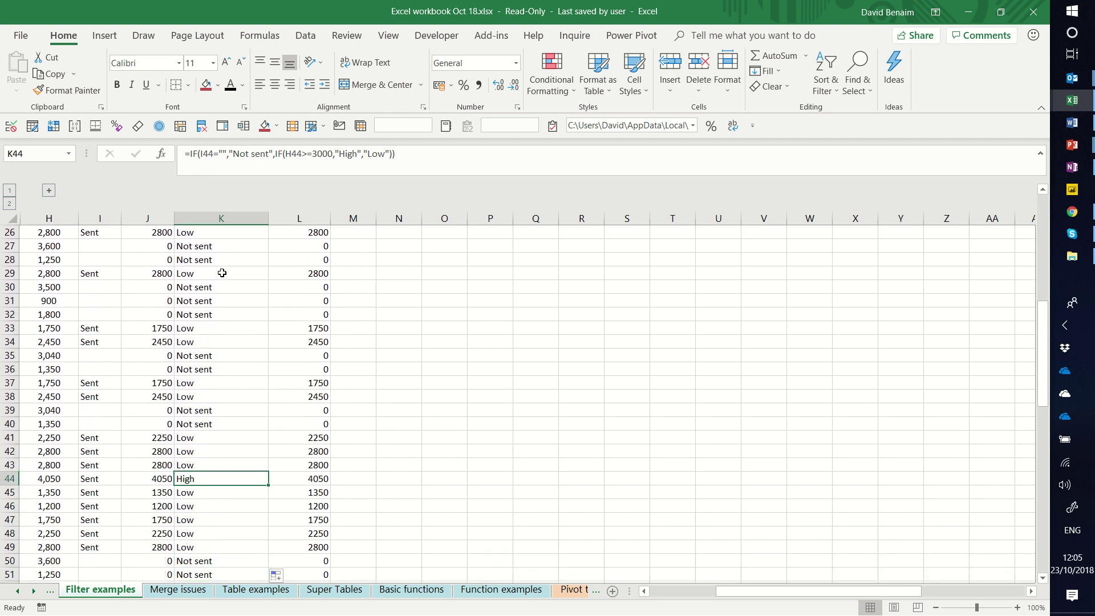
scroll(296, 403, down, 12)
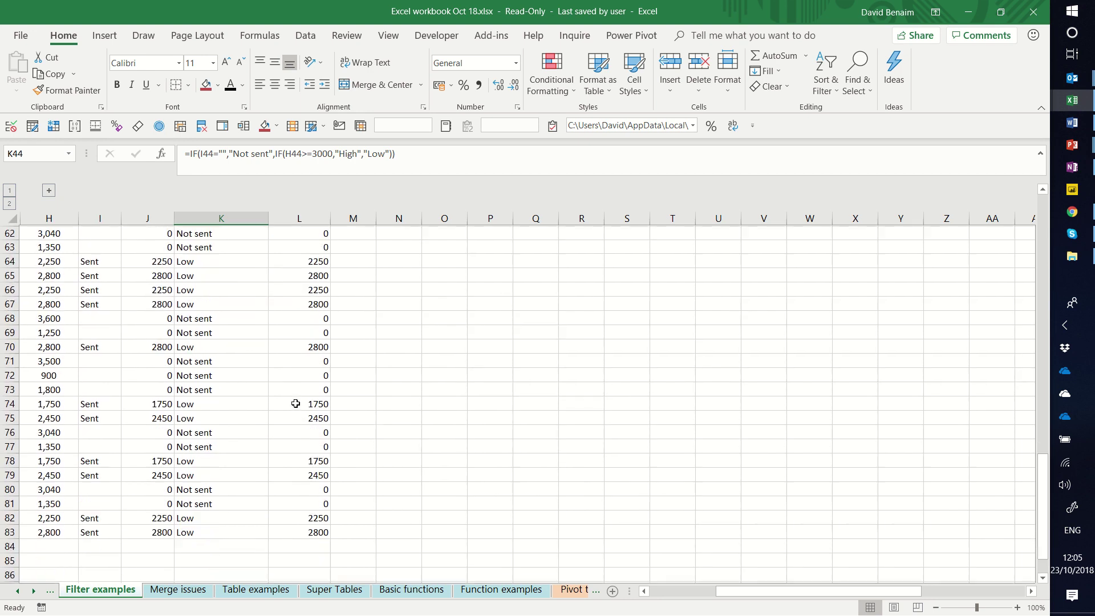
scroll(296, 403, up, 20)
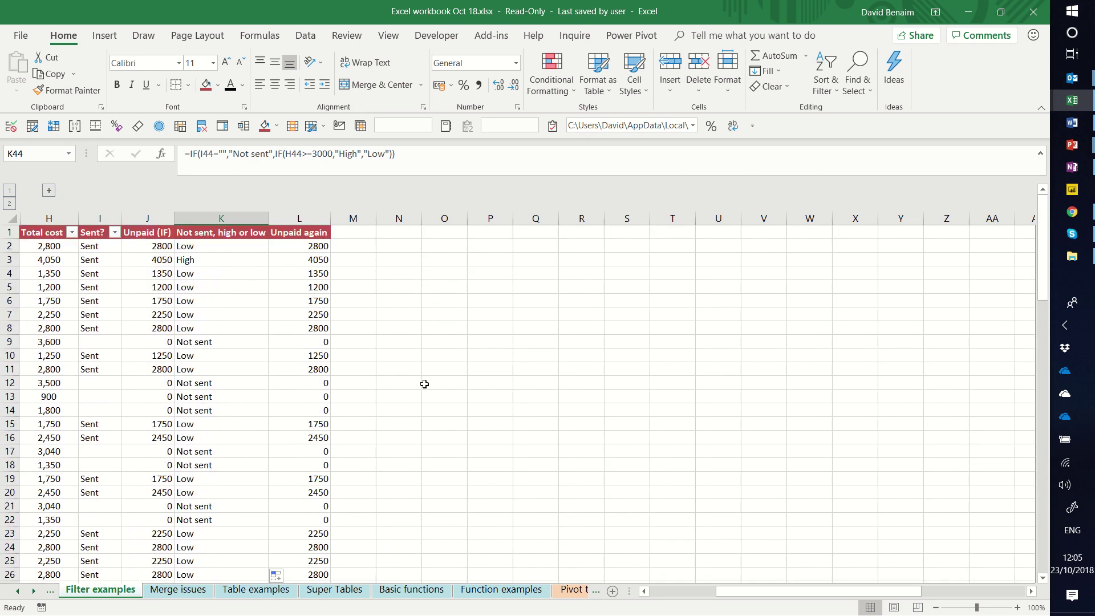